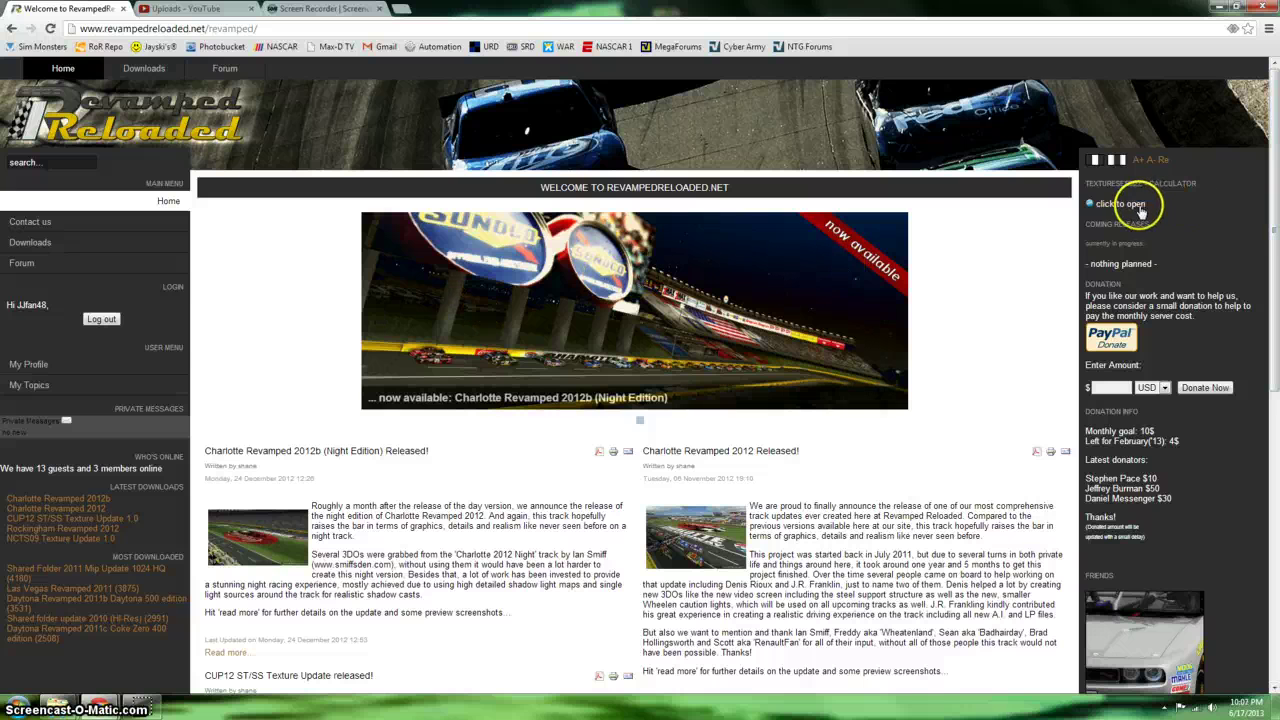
# Compute the TextureSetSize for 1024 MB memory, 1920x1080 resolution and 32-bit colour
pyautogui.click(1136, 204)
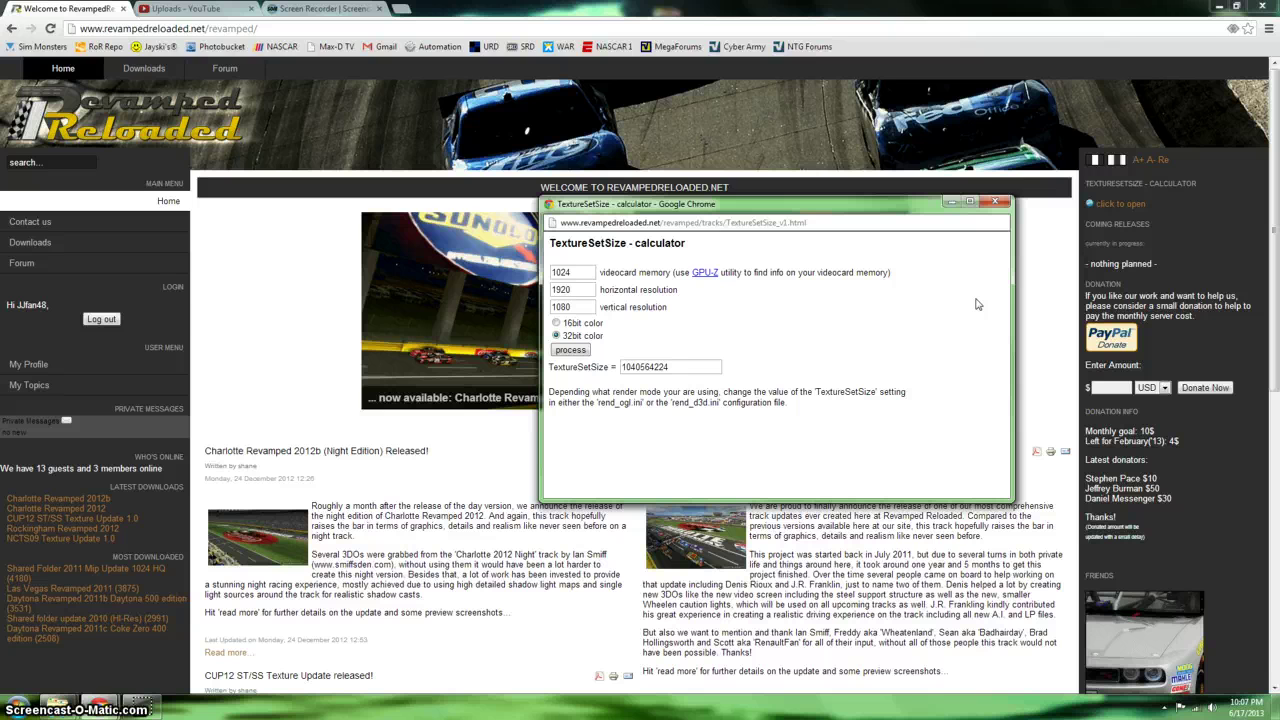
pyautogui.click(583, 302)
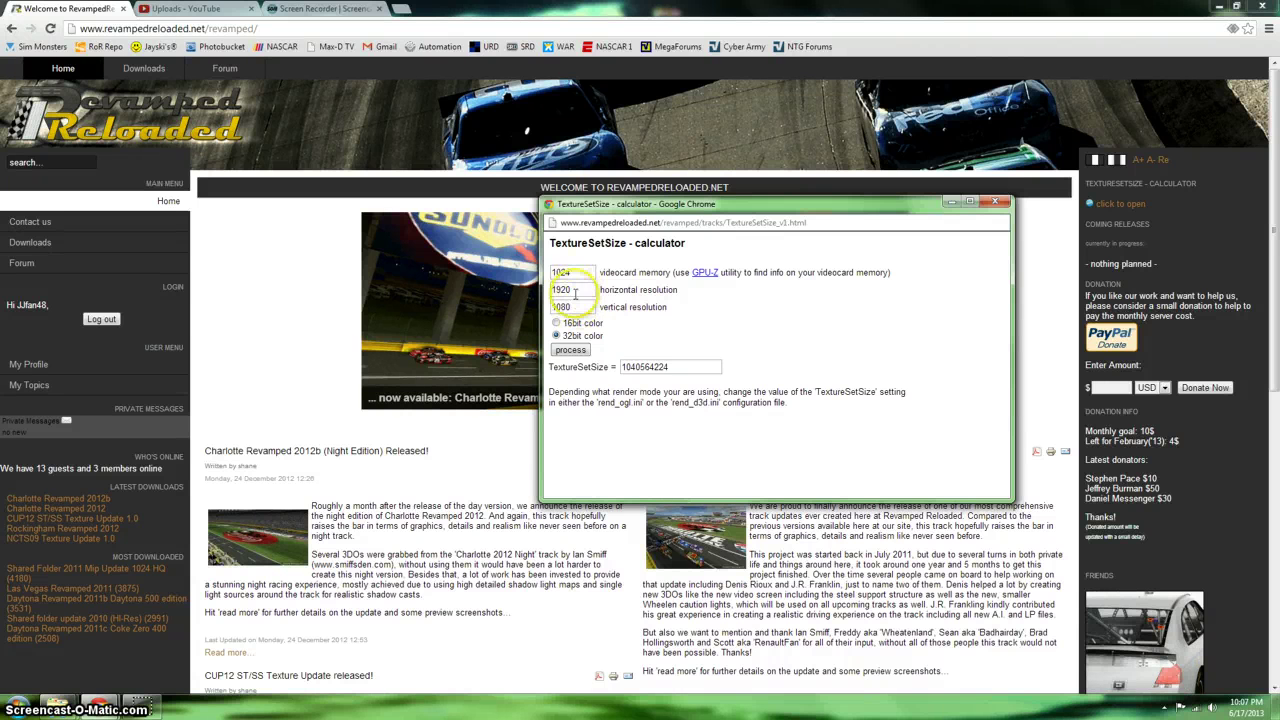
pyautogui.click(556, 323)
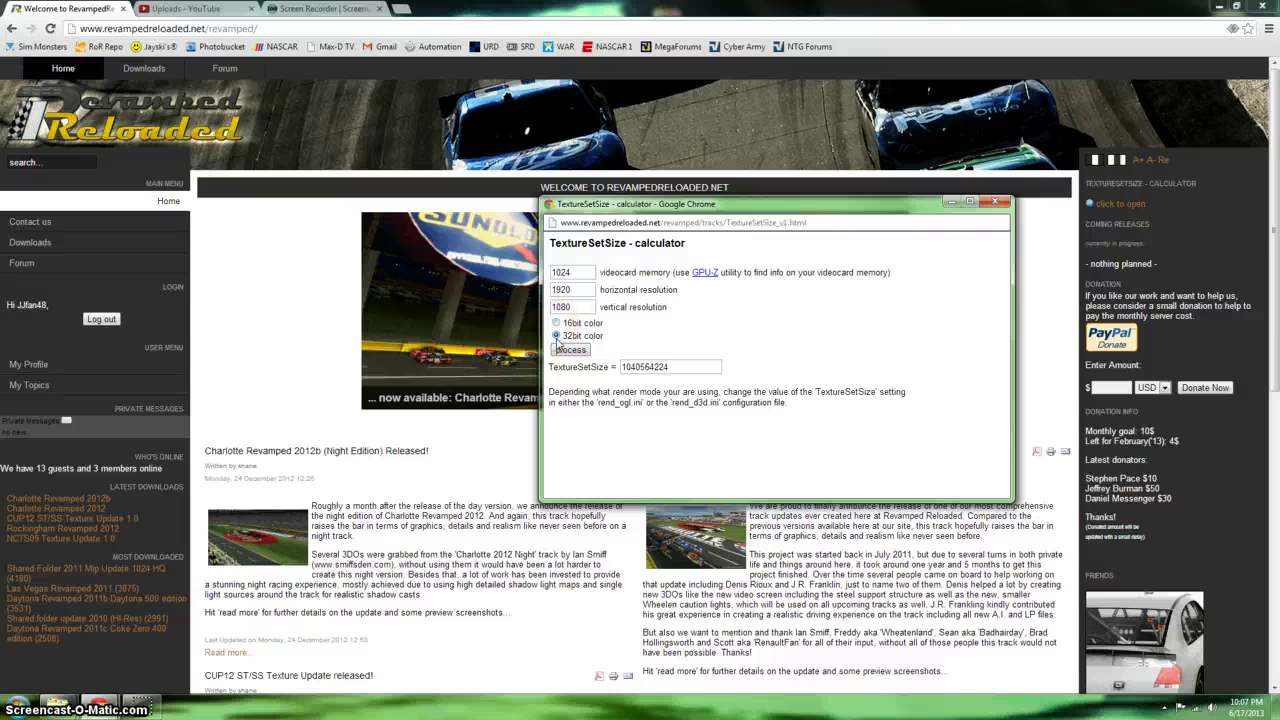
pyautogui.click(565, 354)
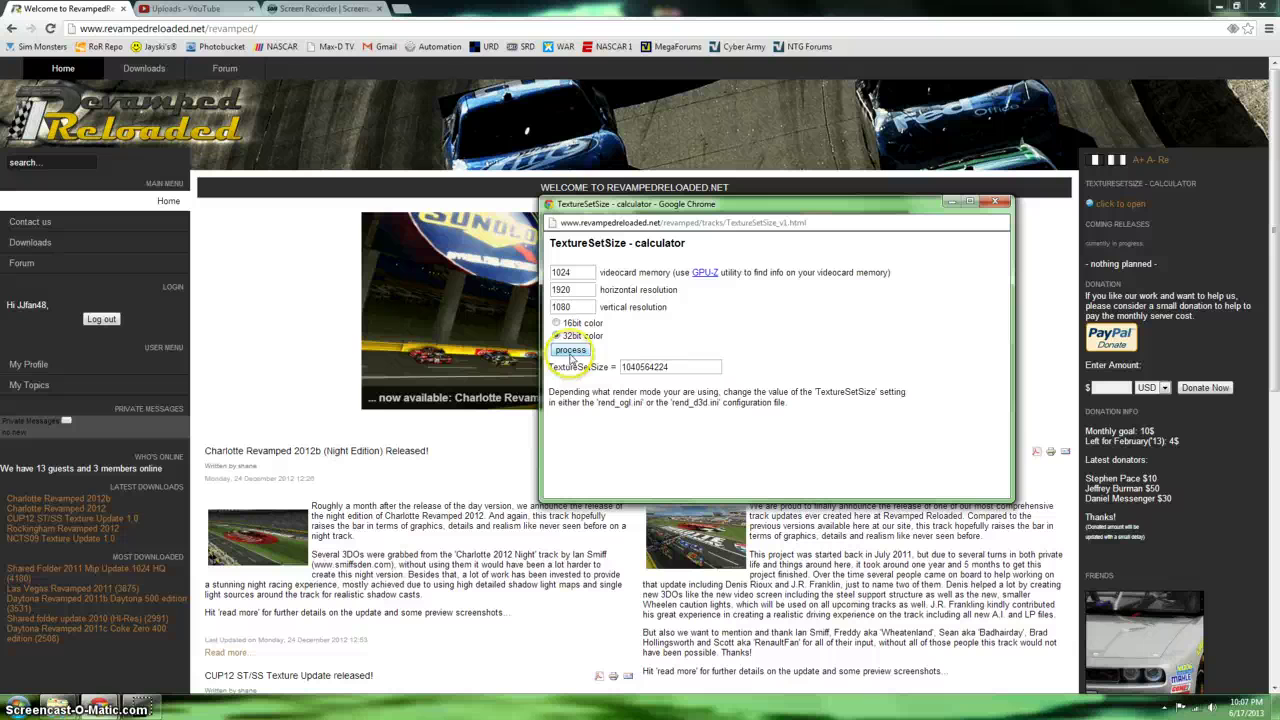
pyautogui.click(681, 367)
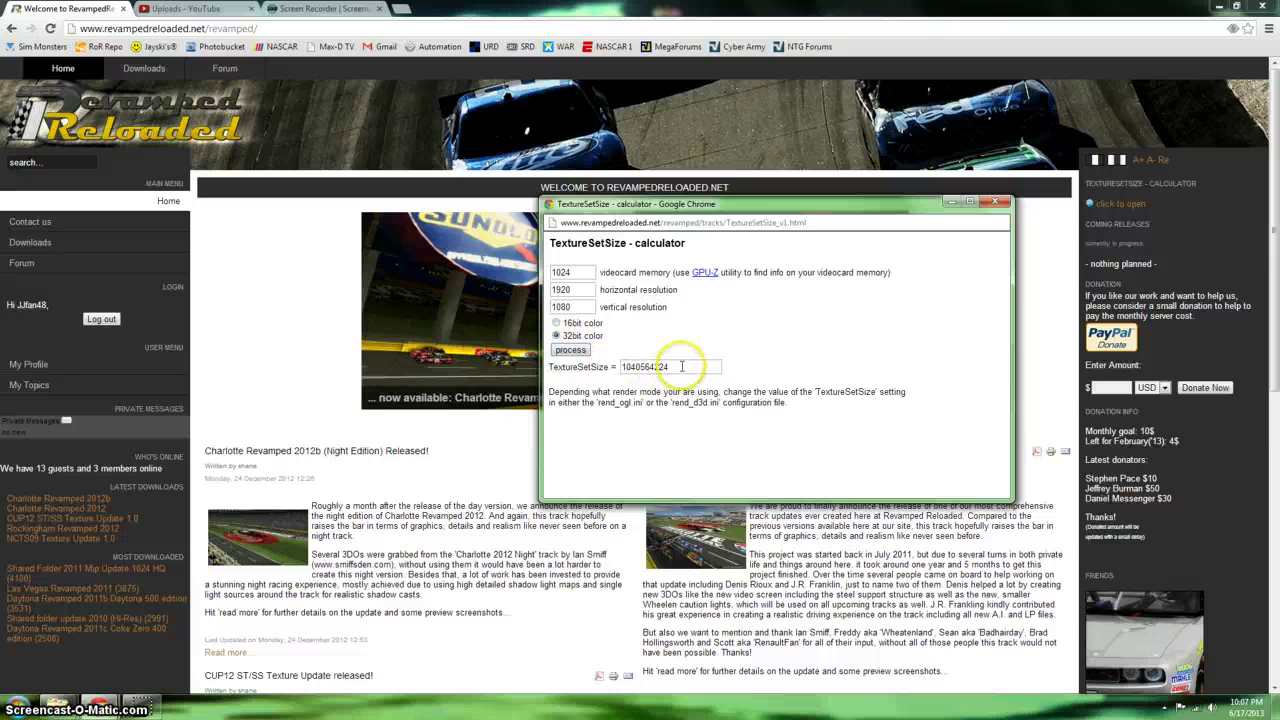
pyautogui.rightClick(640, 366)
pyautogui.click(651, 446)
pyautogui.click(675, 431)
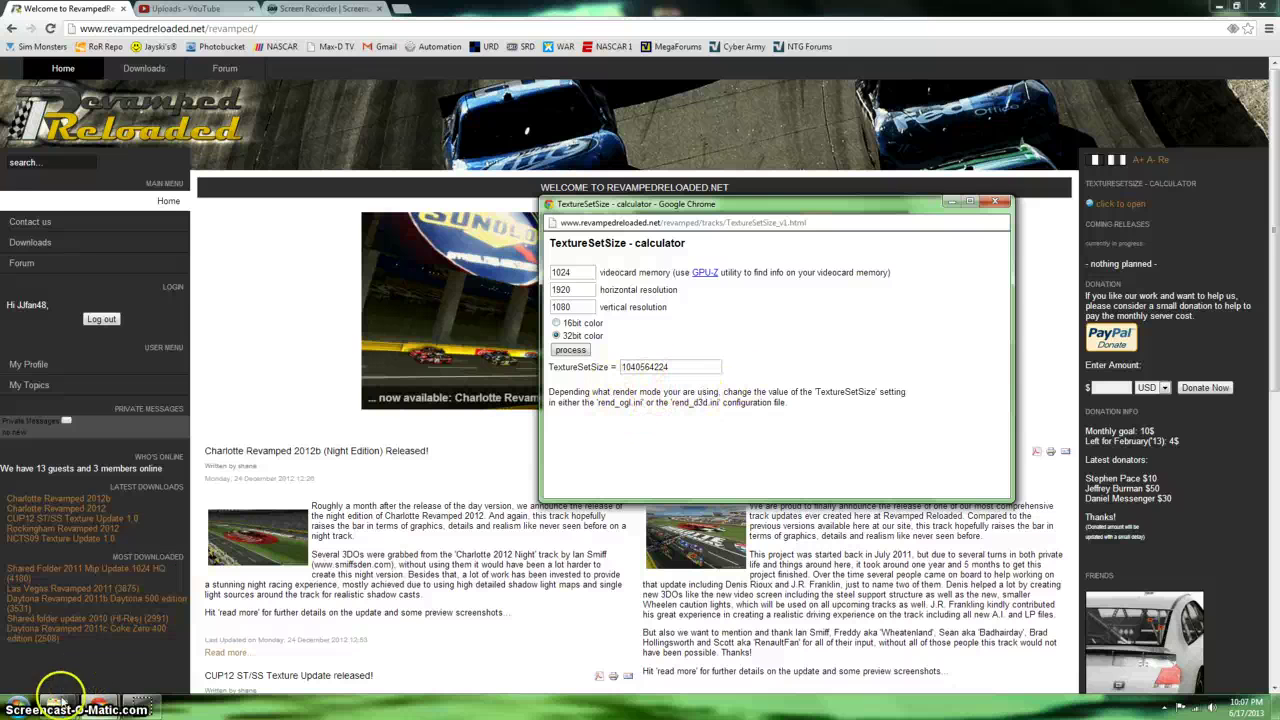
# Browse to C:\Papyrus\NASCAR Racing 2003 Season in Windows Explorer
pyautogui.click(60, 700)
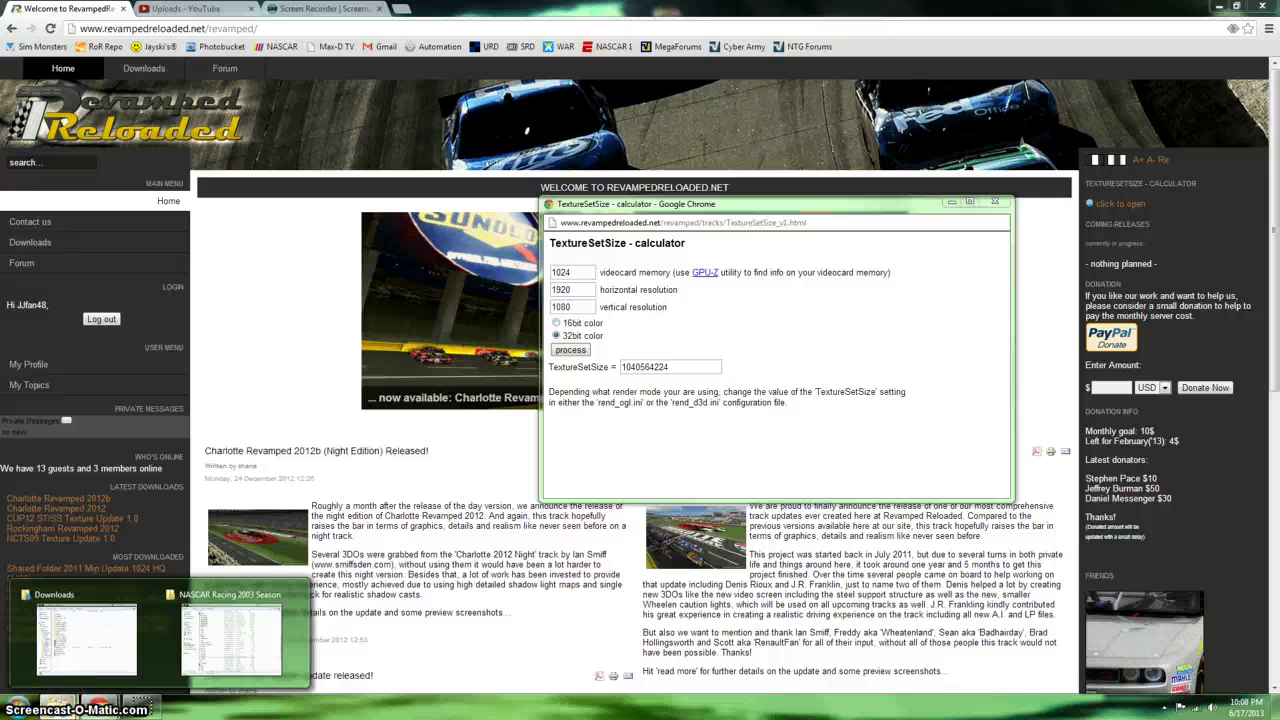
pyautogui.click(18, 702)
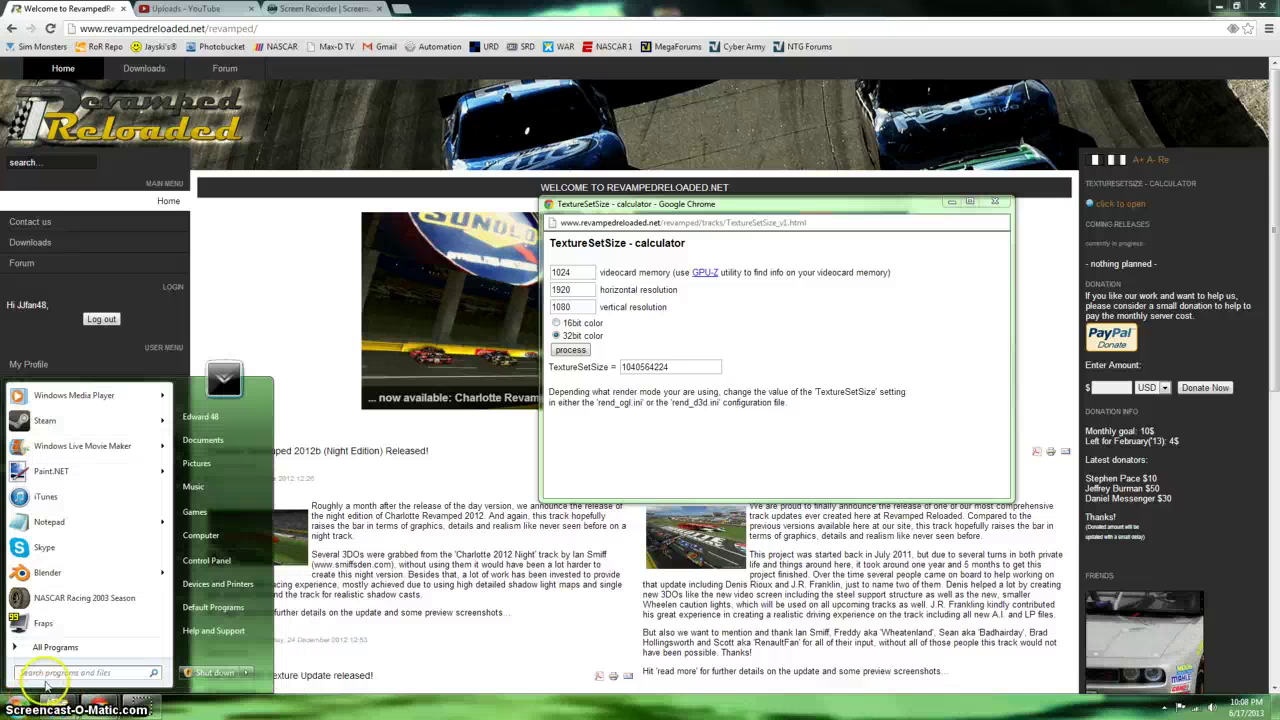
pyautogui.click(200, 535)
pyautogui.doubleClick(567, 244)
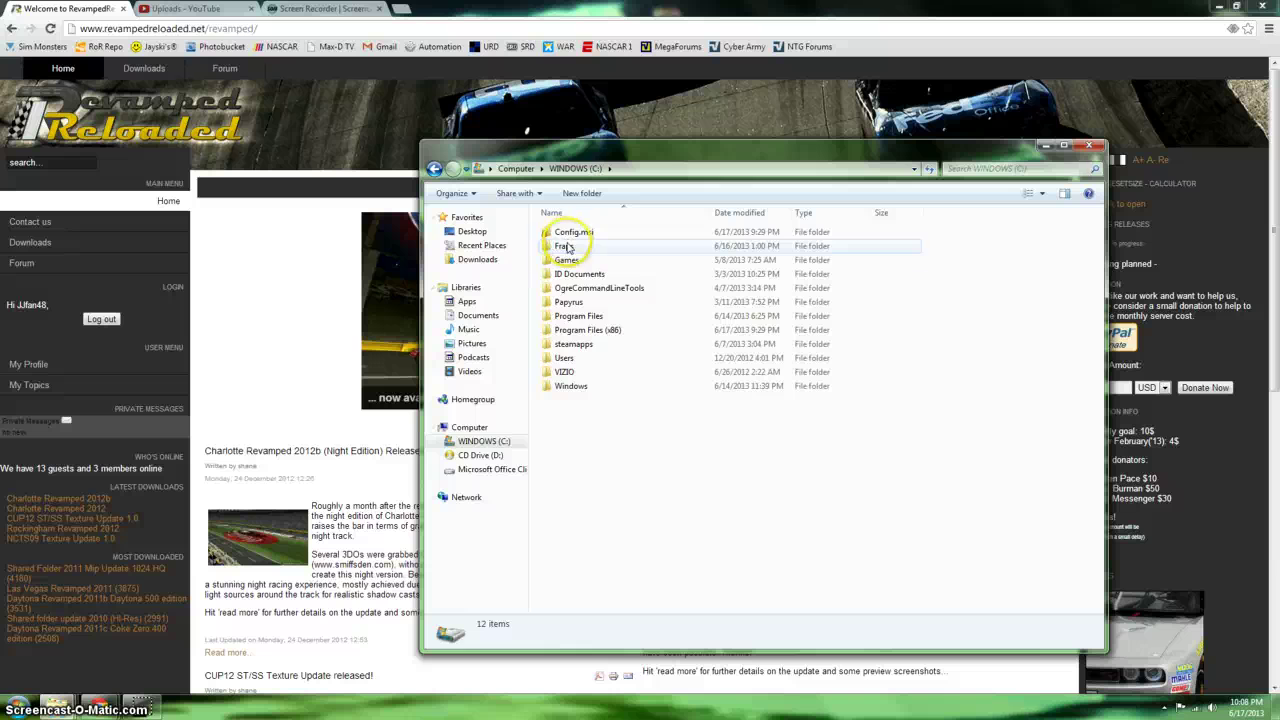
pyautogui.doubleClick(563, 304)
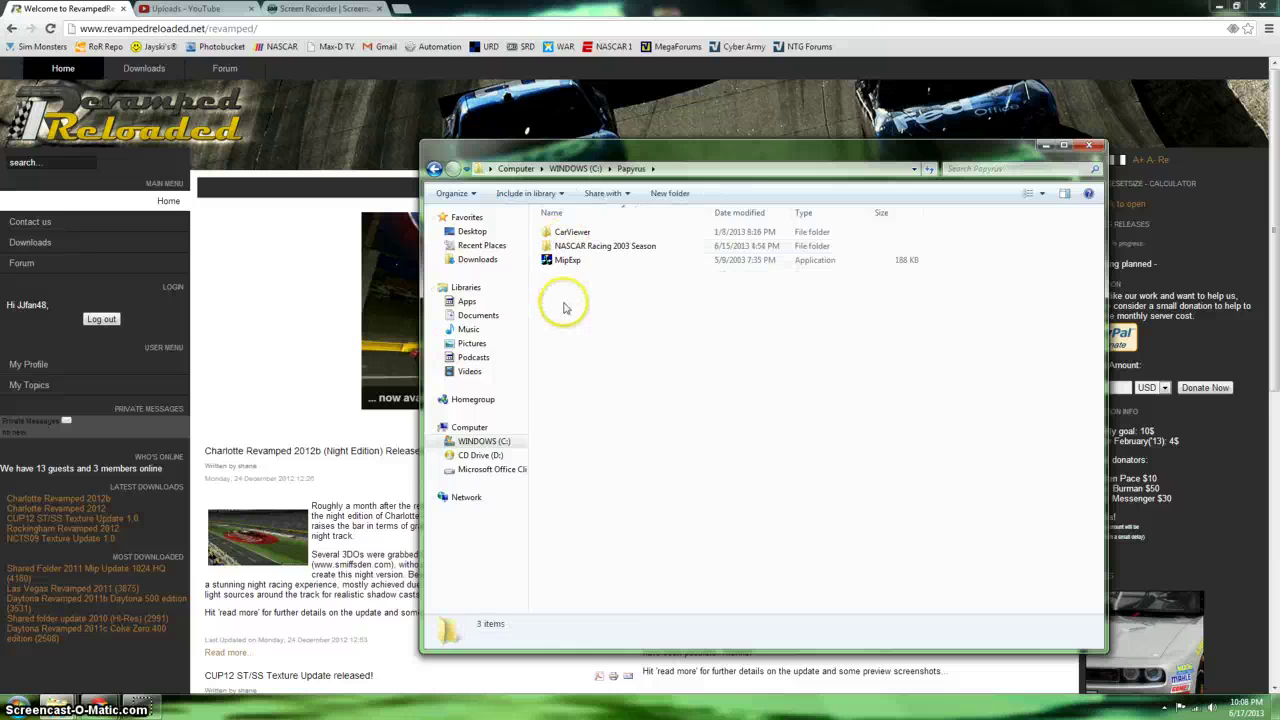
pyautogui.doubleClick(585, 246)
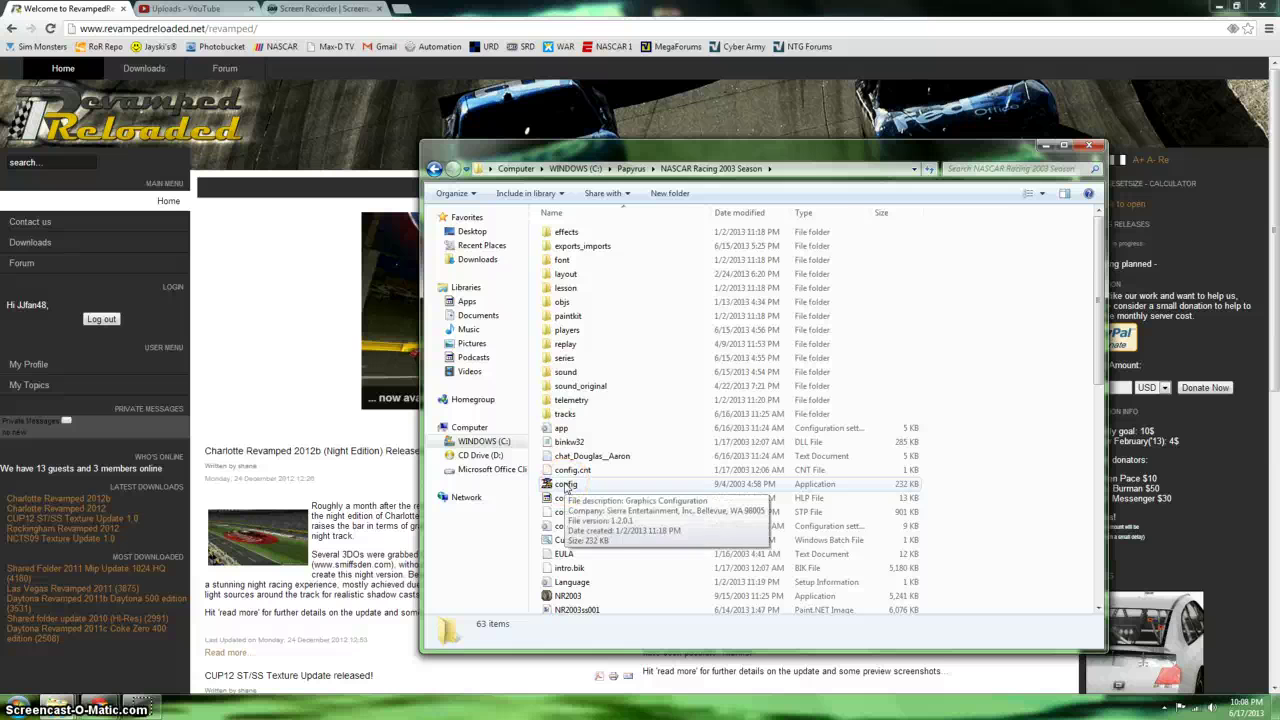
# Confirm in config.exe that the renderer is DirectX D3D, then exit the configuration
pyautogui.doubleClick(566, 485)
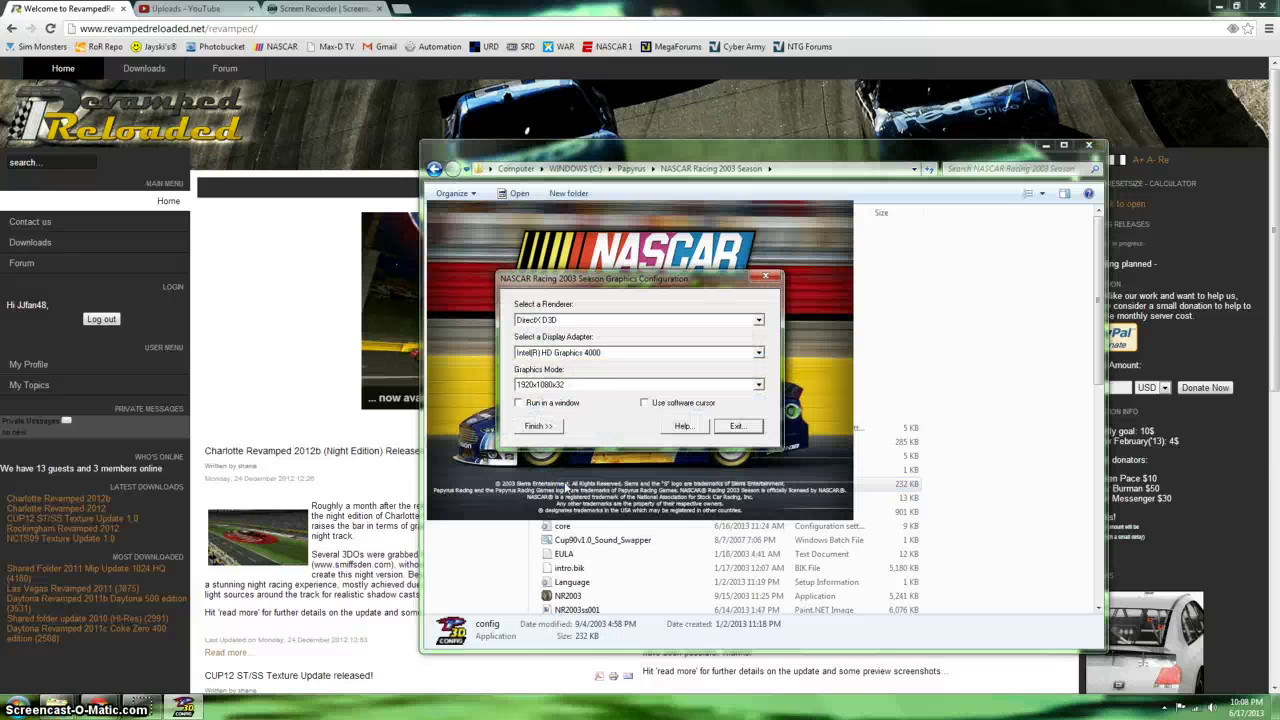
pyautogui.click(537, 427)
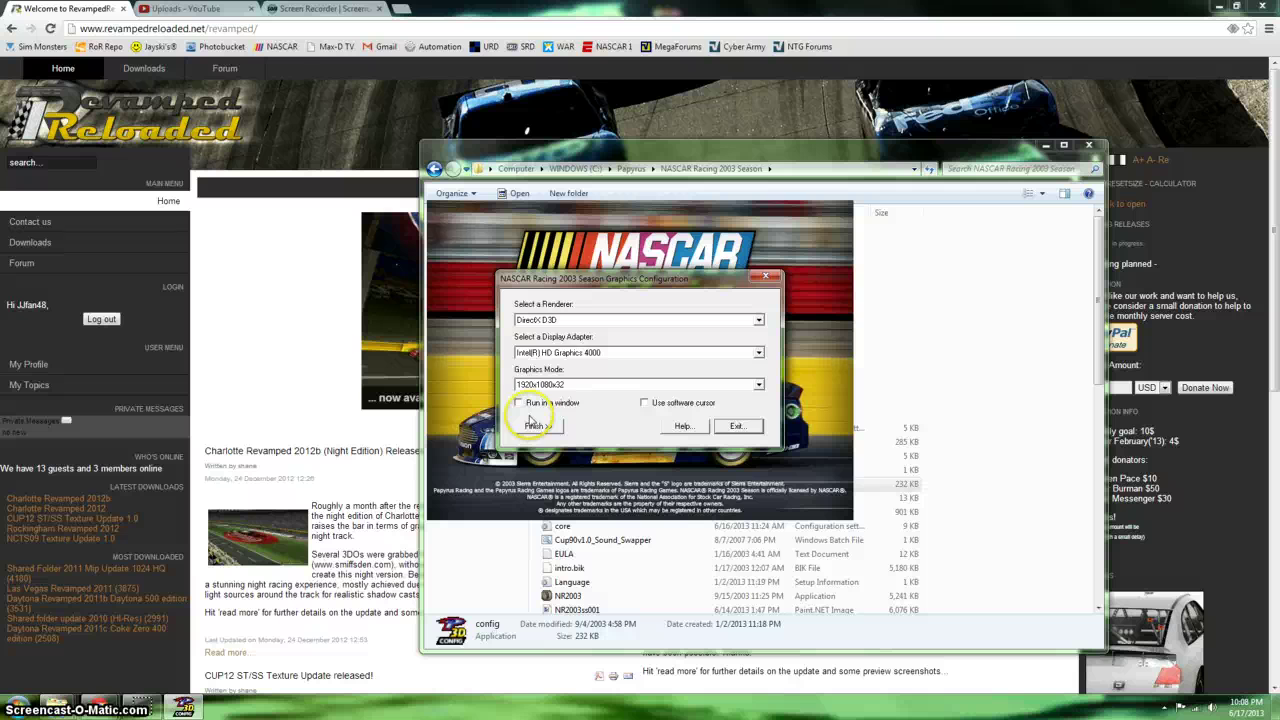
pyautogui.click(575, 321)
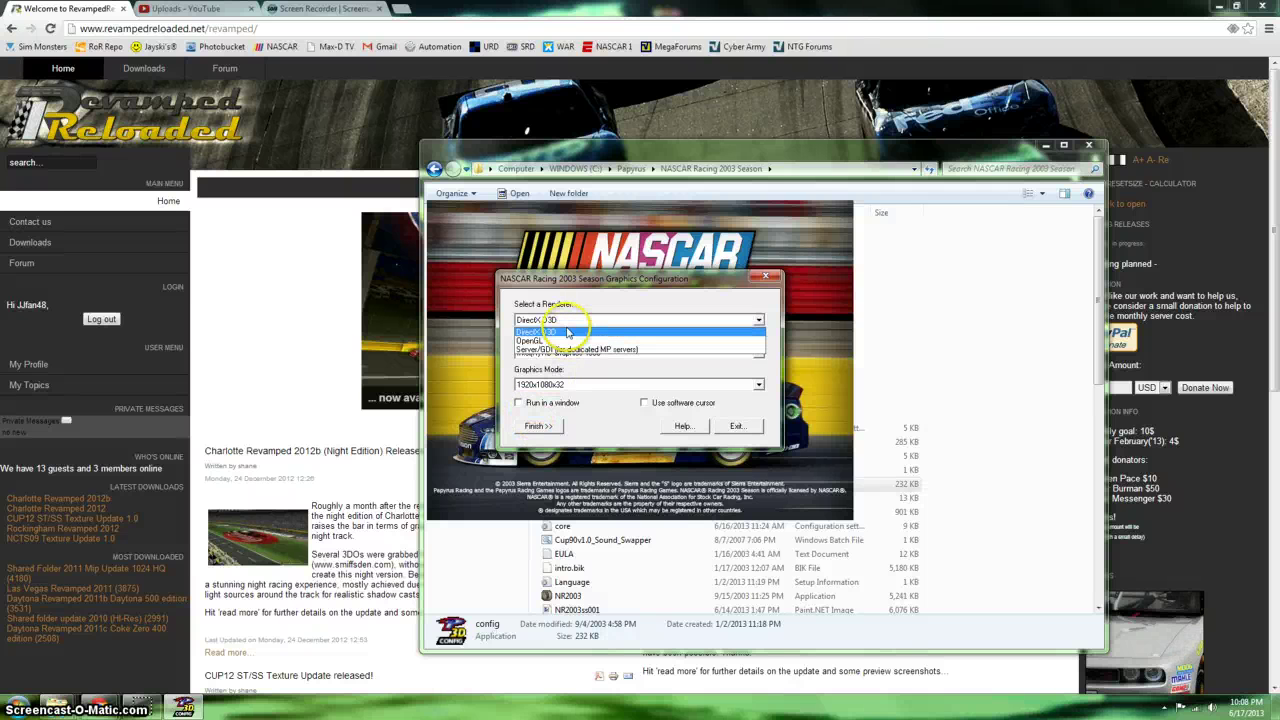
pyautogui.click(580, 300)
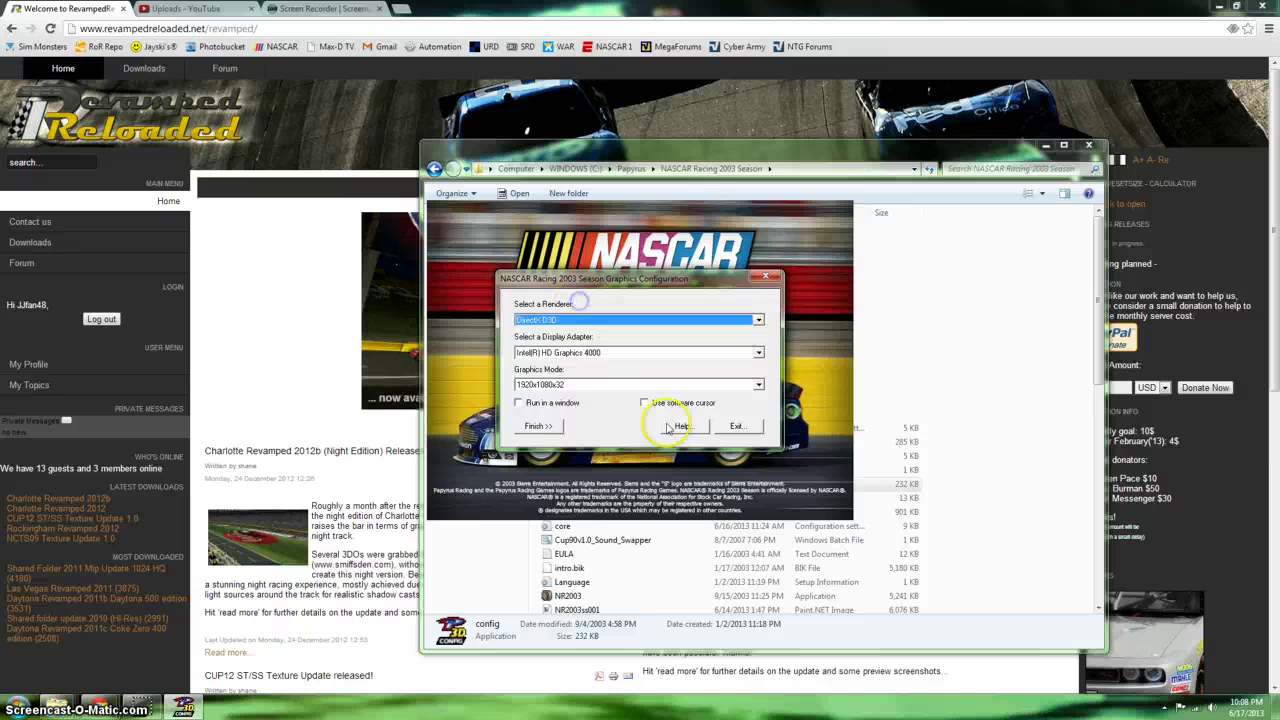
pyautogui.click(736, 426)
pyautogui.click(716, 398)
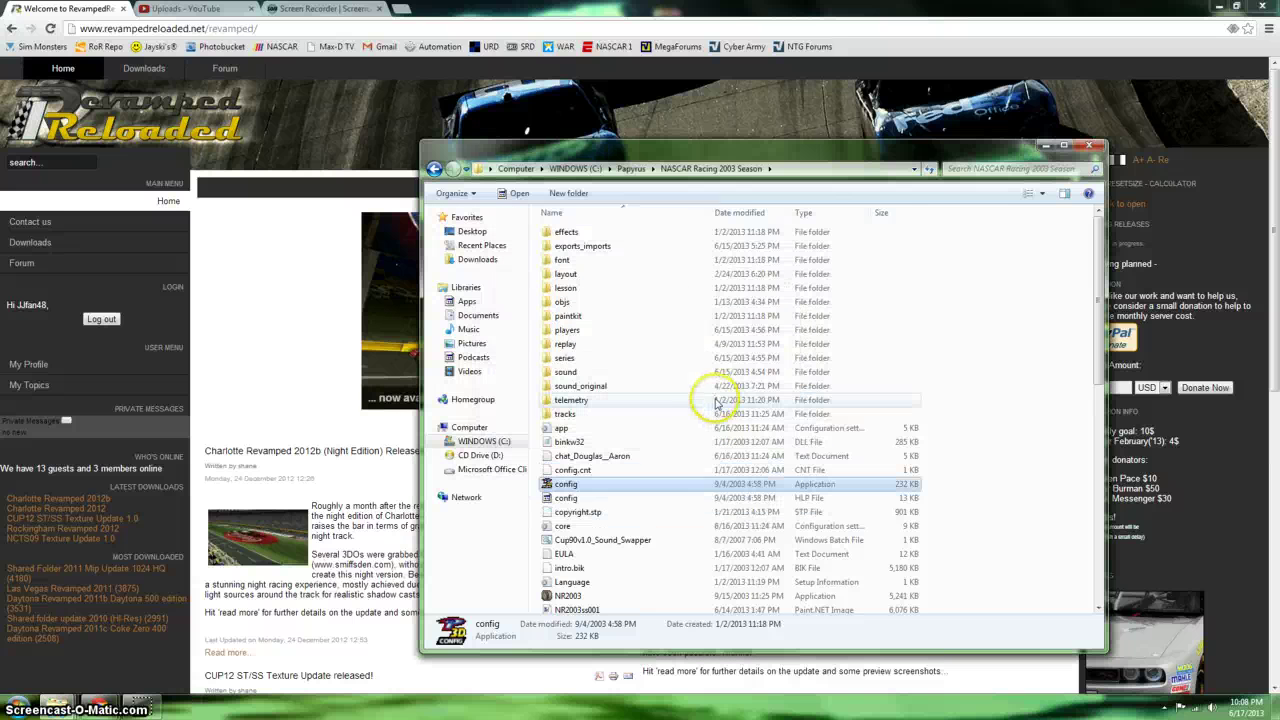
# Open rend_ogl in Notepad and move its window to the right
pyautogui.click(615, 508)
pyautogui.scroll(-4, 617, 520)
pyautogui.scroll(-7, 617, 520)
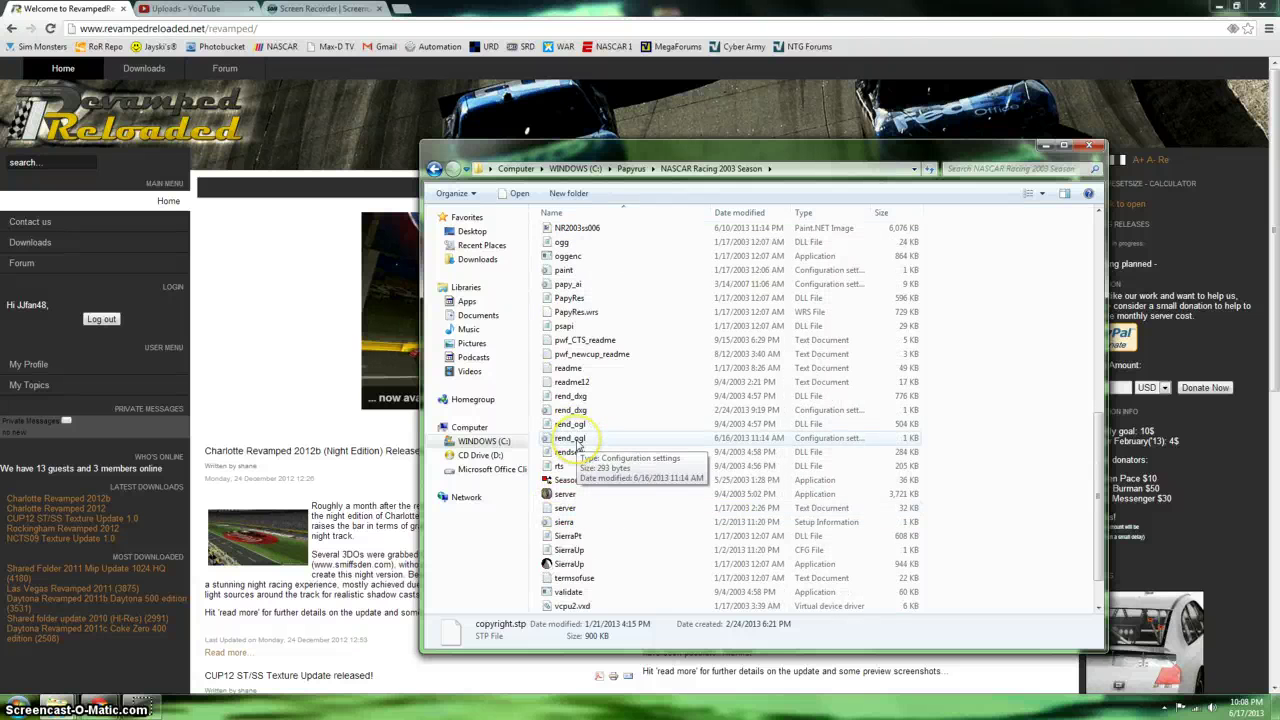
pyautogui.doubleClick(572, 439)
pyautogui.moveTo(195, 37); pyautogui.dragTo(838, 69)
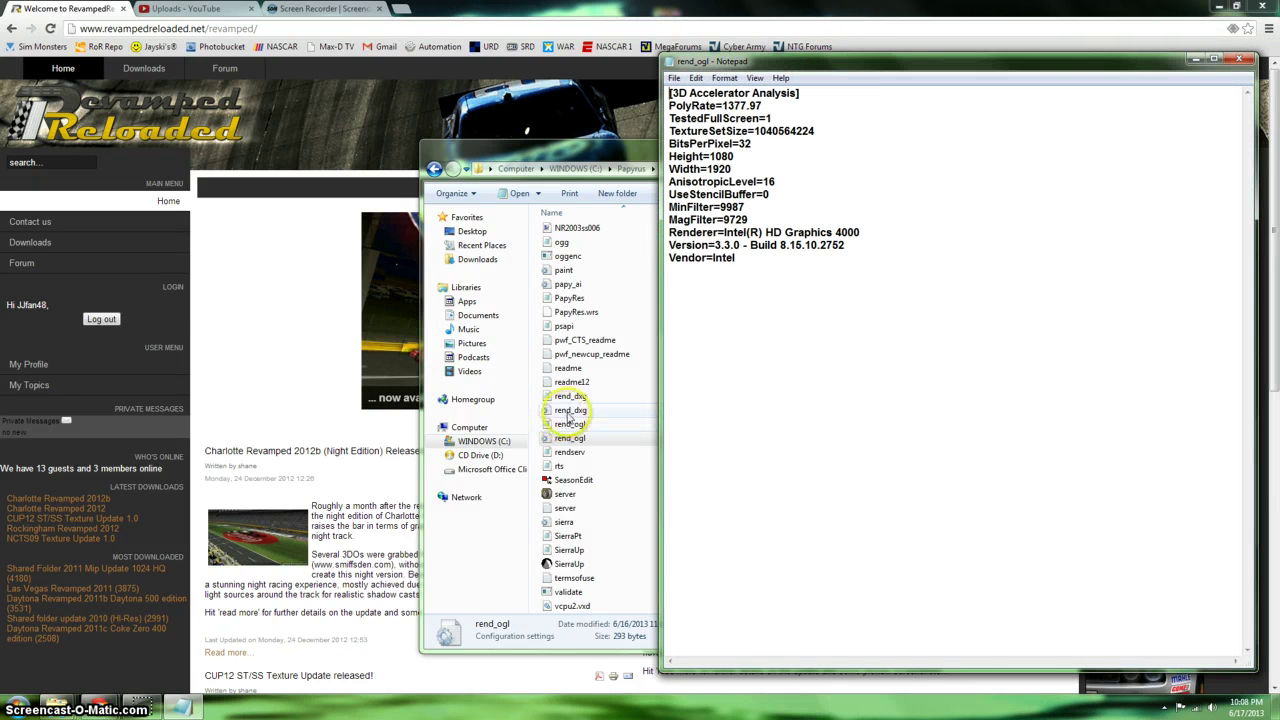
# Open rend_dxg beside it and select its TextureSetSize value 28781408
pyautogui.doubleClick(568, 411)
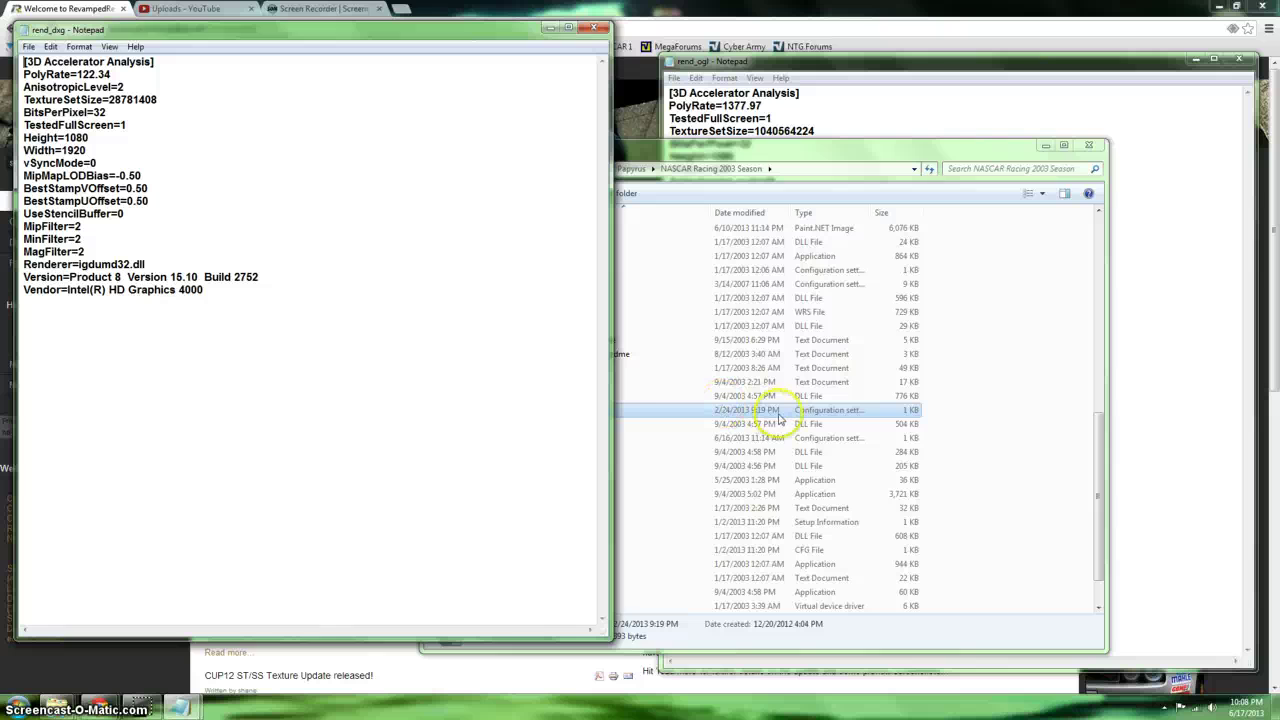
pyautogui.click(776, 418)
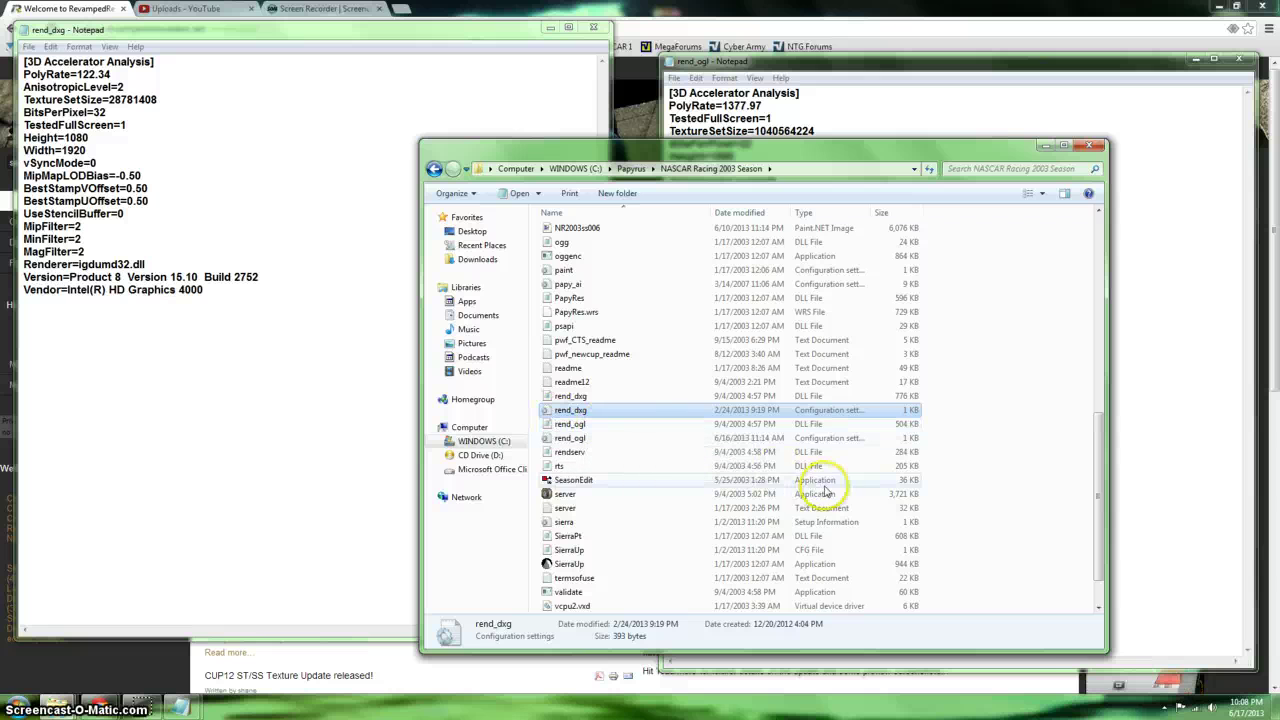
pyautogui.click(316, 430)
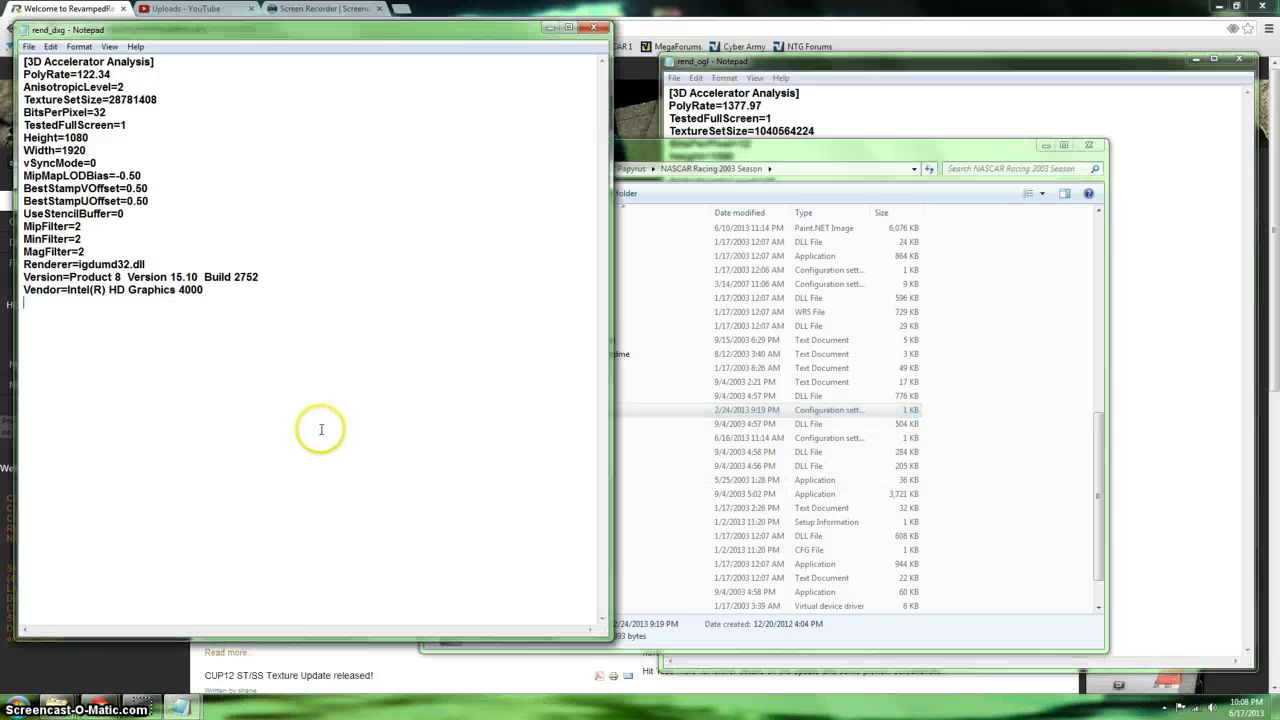
pyautogui.click(998, 120)
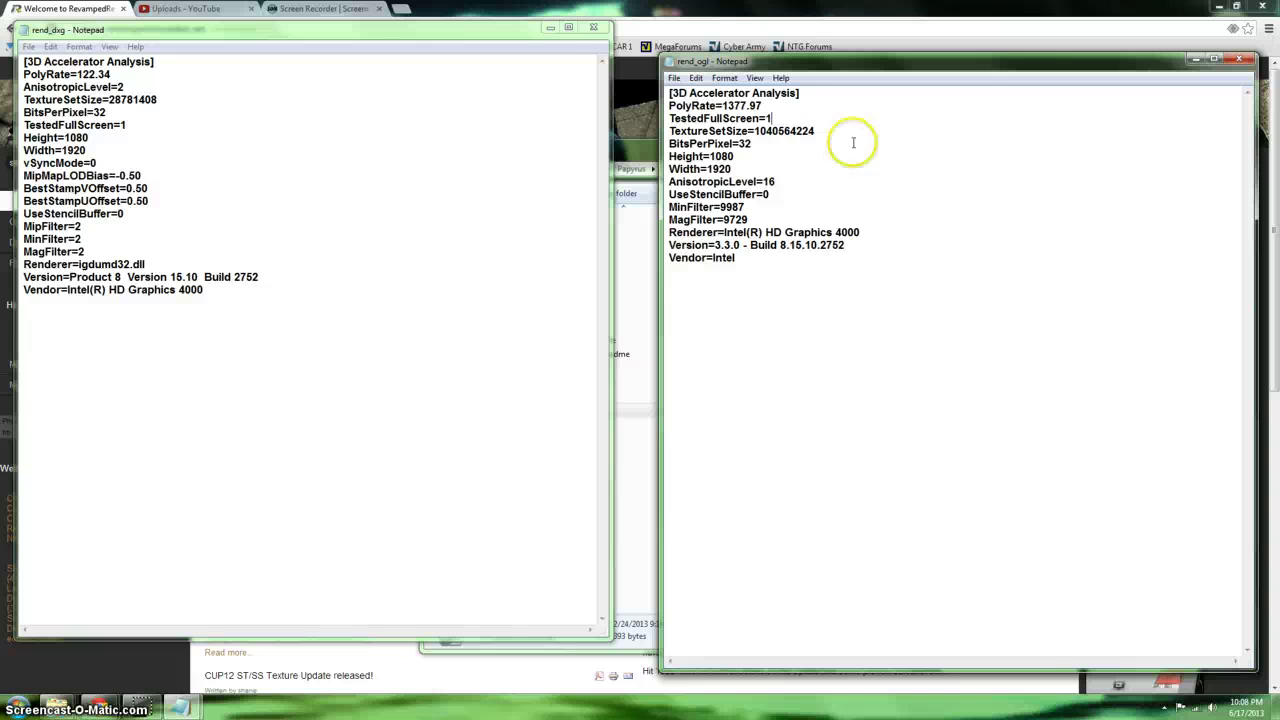
pyautogui.moveTo(109, 100); pyautogui.dragTo(163, 100)
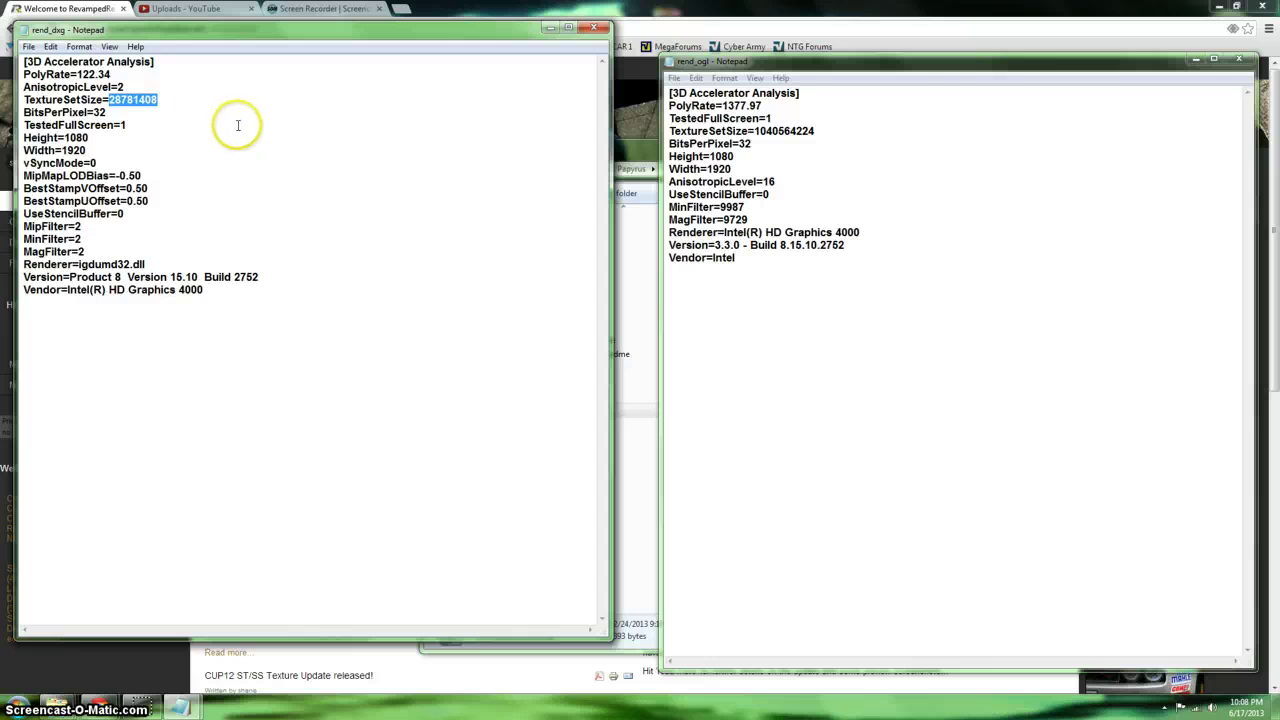
pyautogui.rightClick(133, 99)
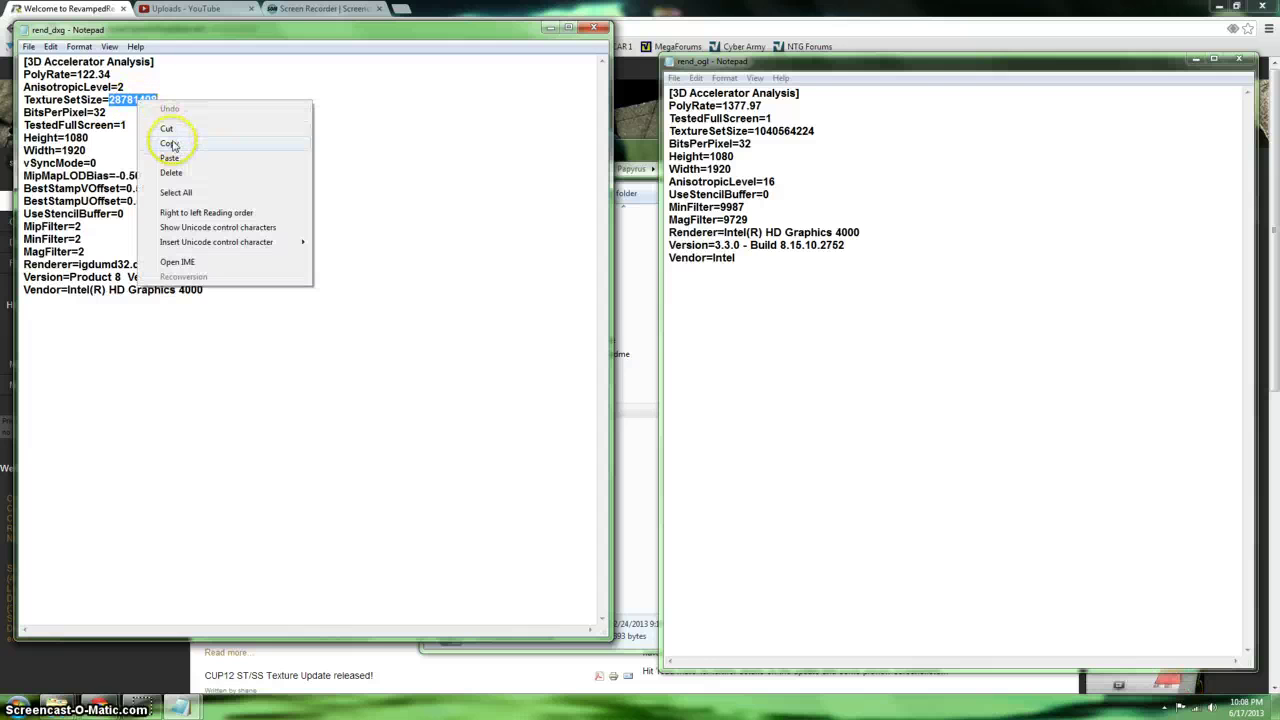
pyautogui.click(173, 155)
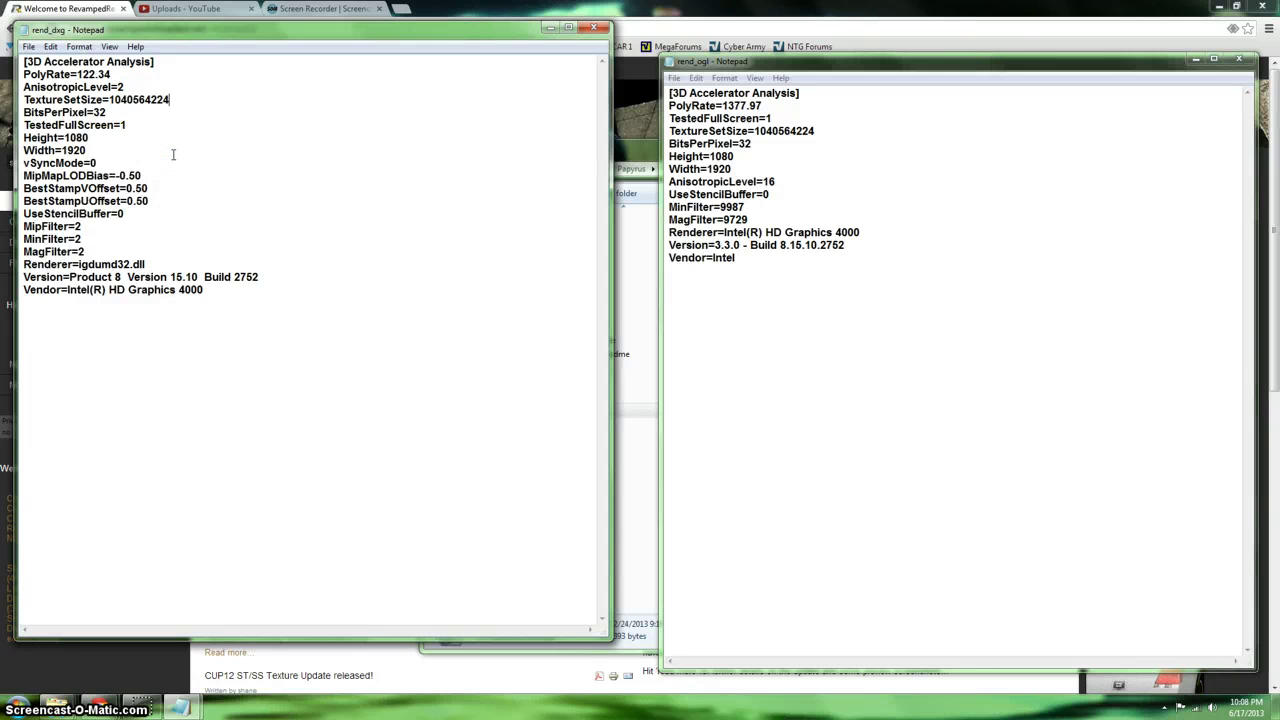
pyautogui.click(28, 47)
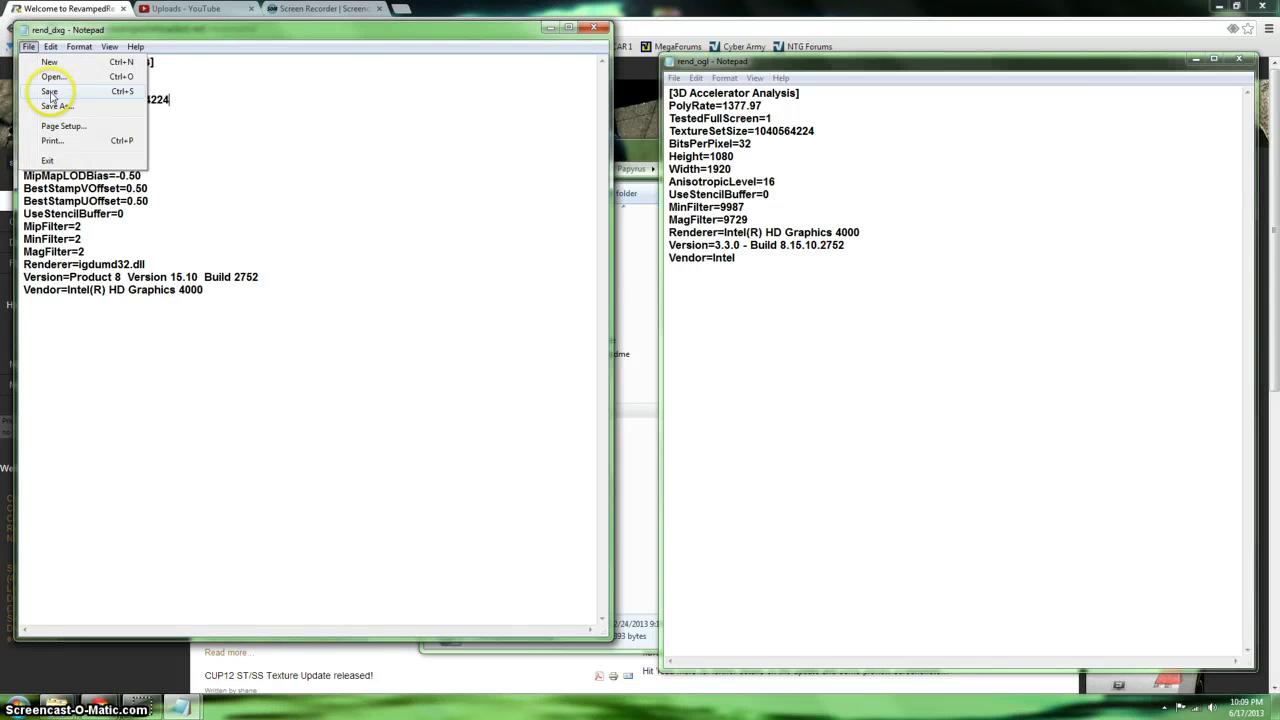
pyautogui.click(50, 92)
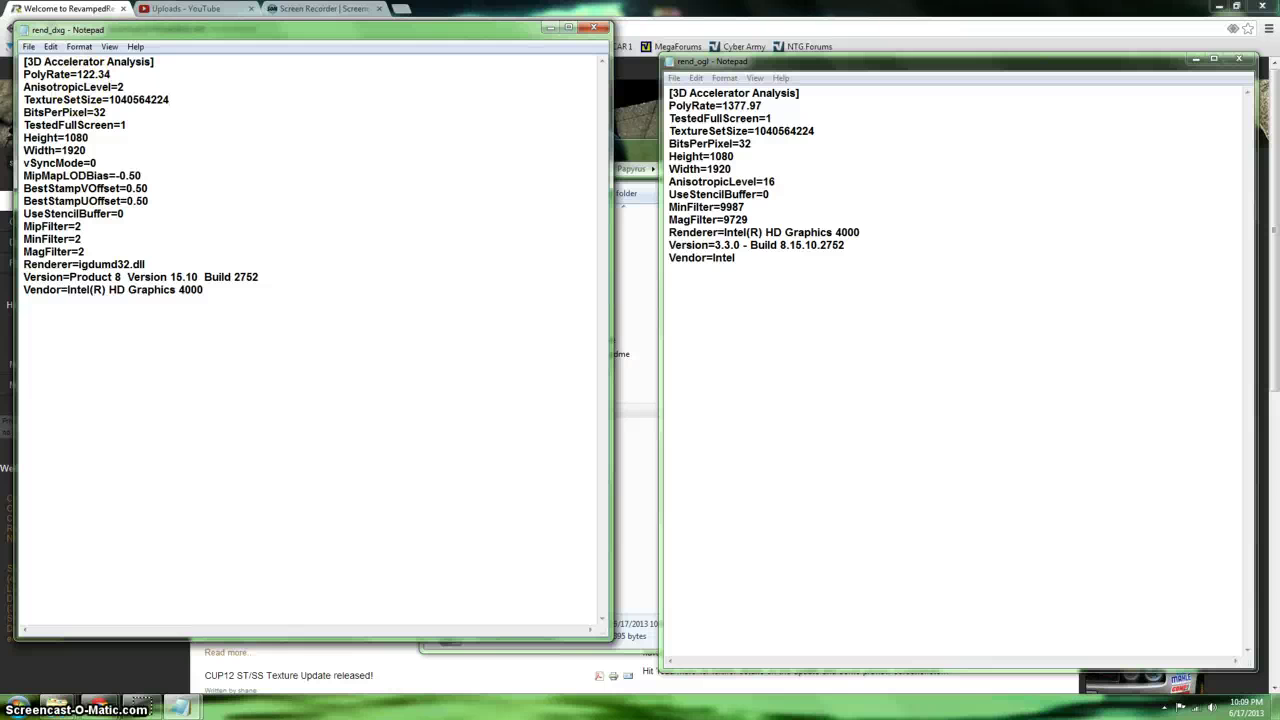
# Close both Notepad files and minimize Chrome, leaving the game folder showing
pyautogui.click(590, 25)
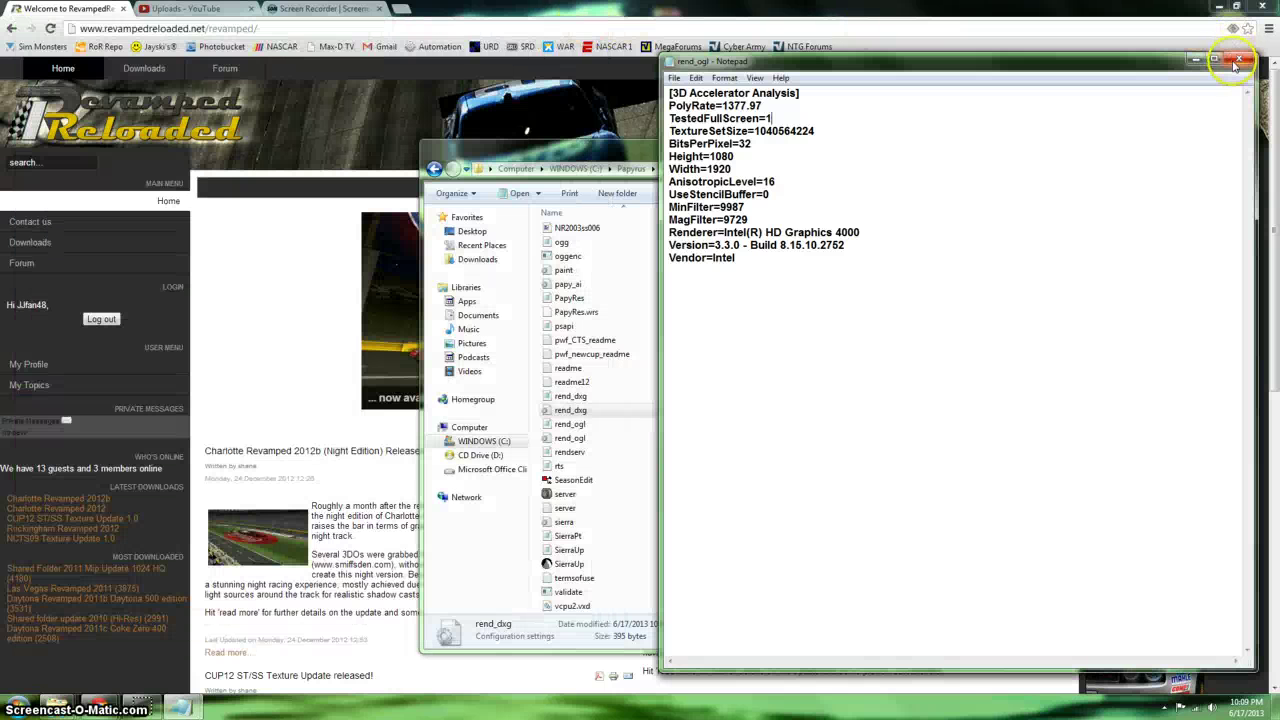
pyautogui.click(1238, 62)
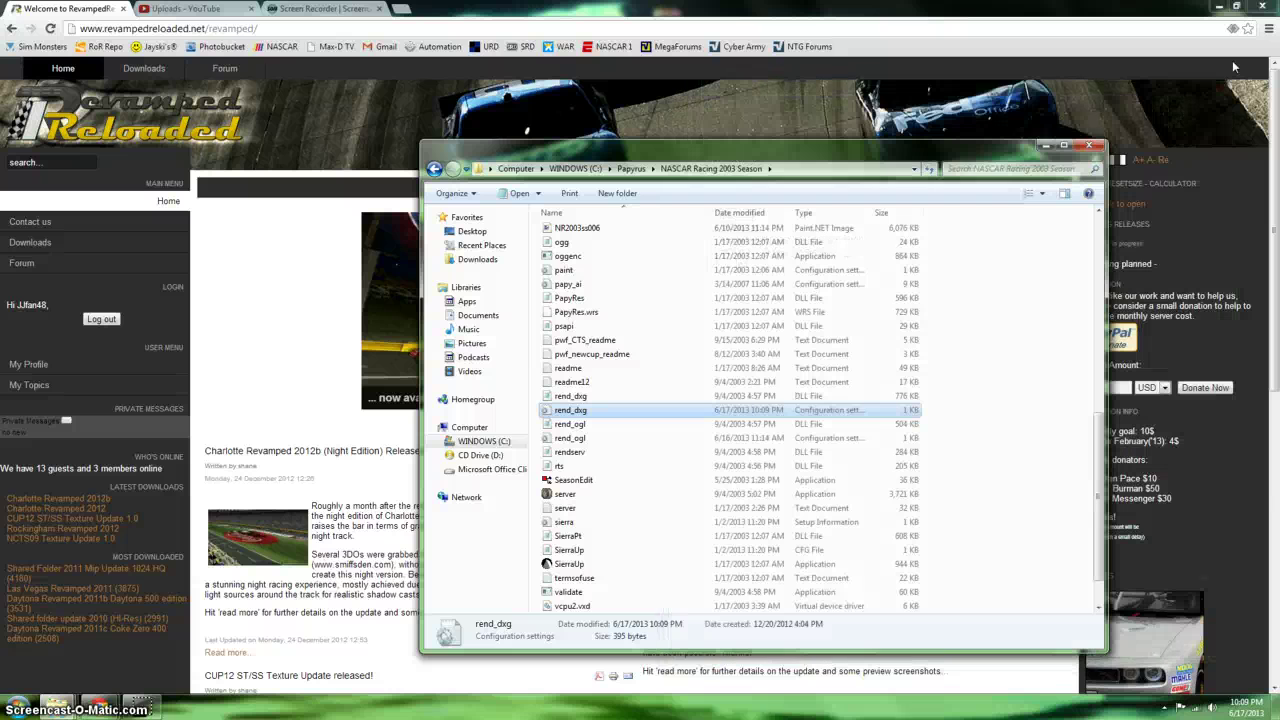
pyautogui.click(1088, 147)
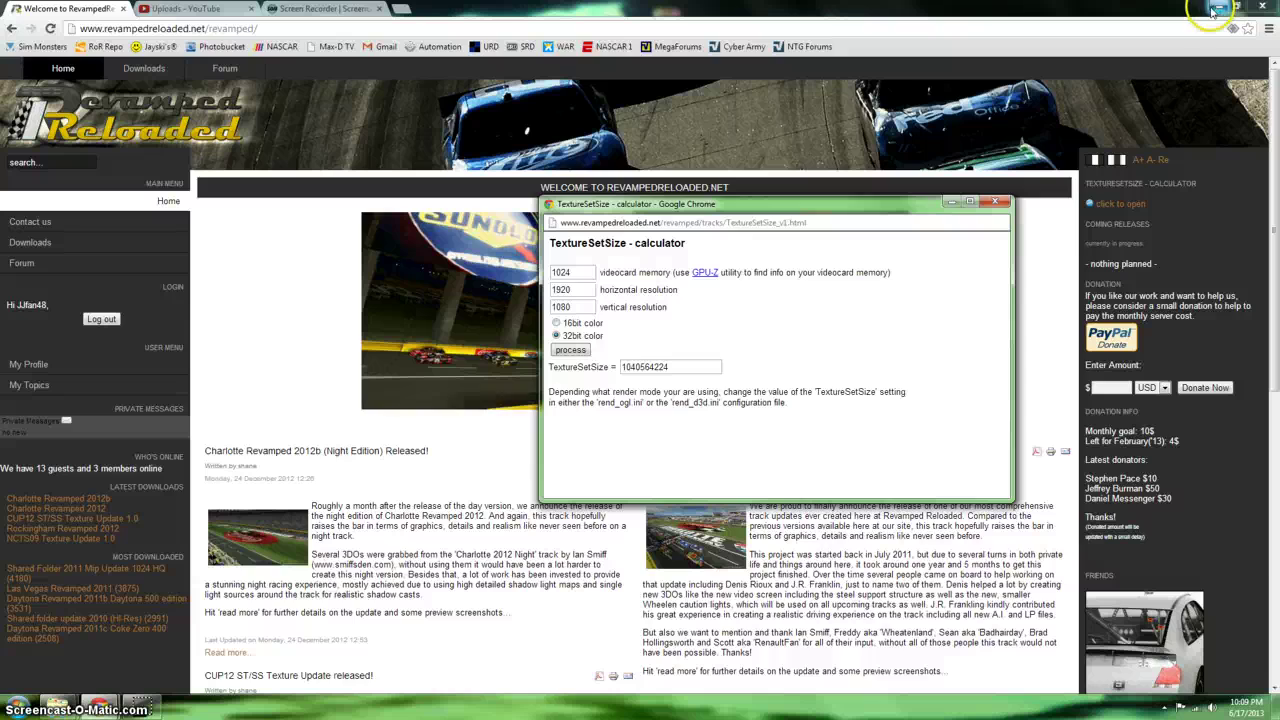
pyautogui.click(1214, 7)
pyautogui.click(597, 535)
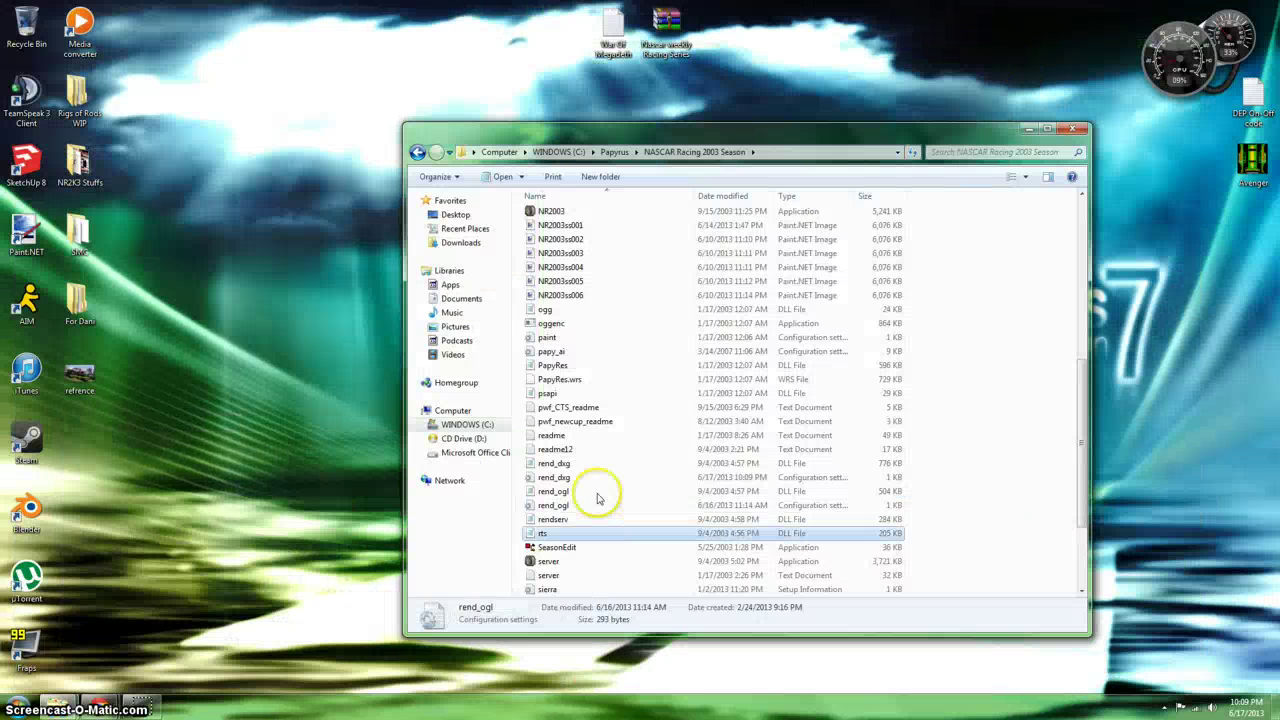
# Enable 'Run in a window' in config.exe, finish, and accept the test and saved notices
pyautogui.scroll(5, 545, 457)
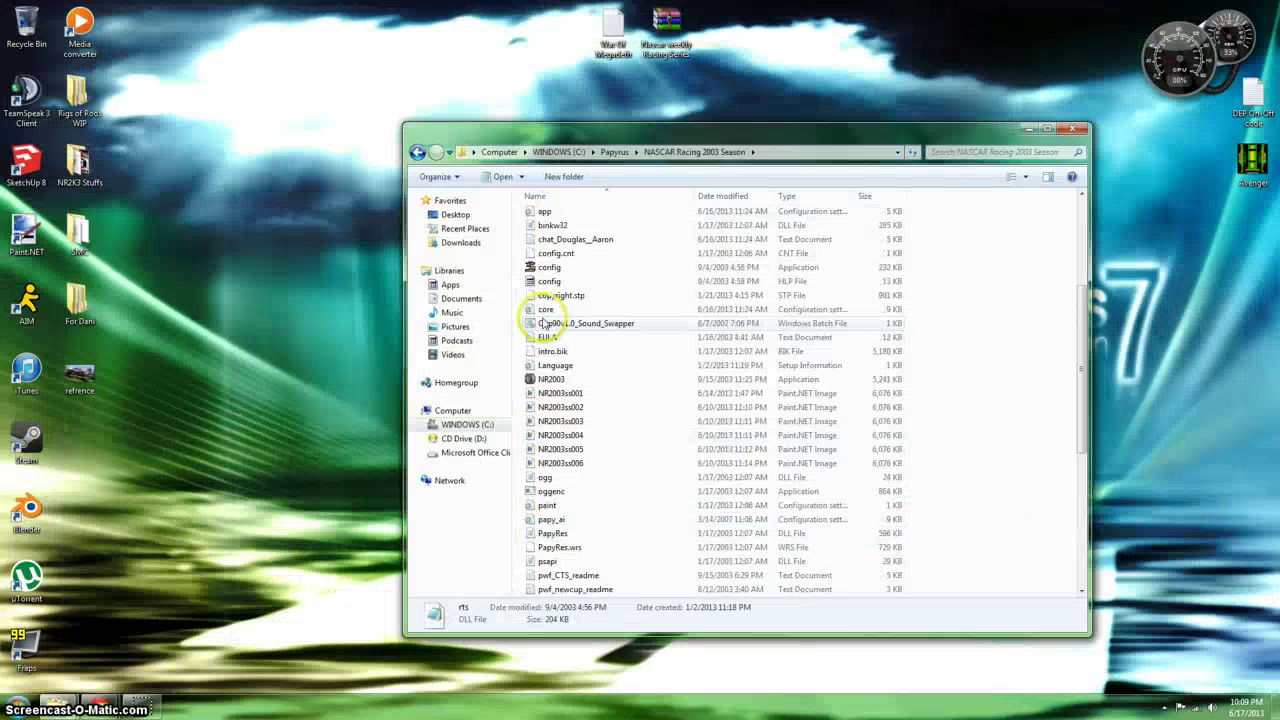
pyautogui.doubleClick(543, 305)
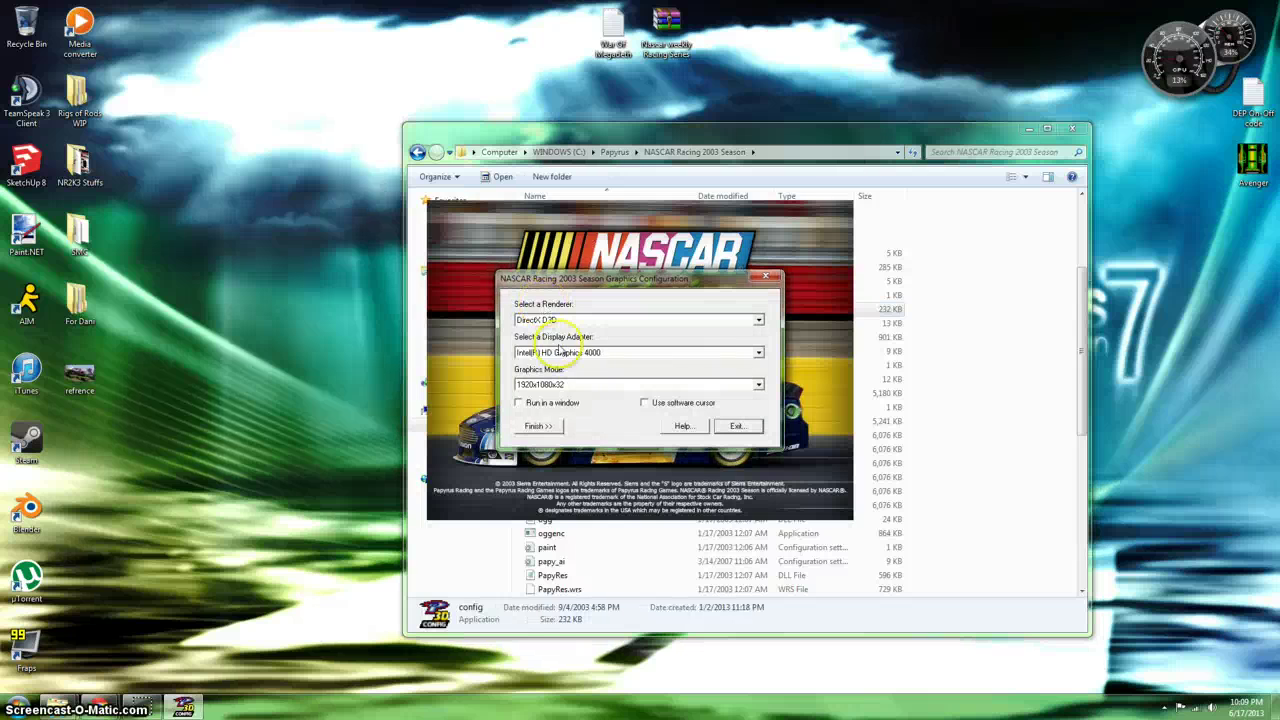
pyautogui.click(520, 403)
pyautogui.click(537, 425)
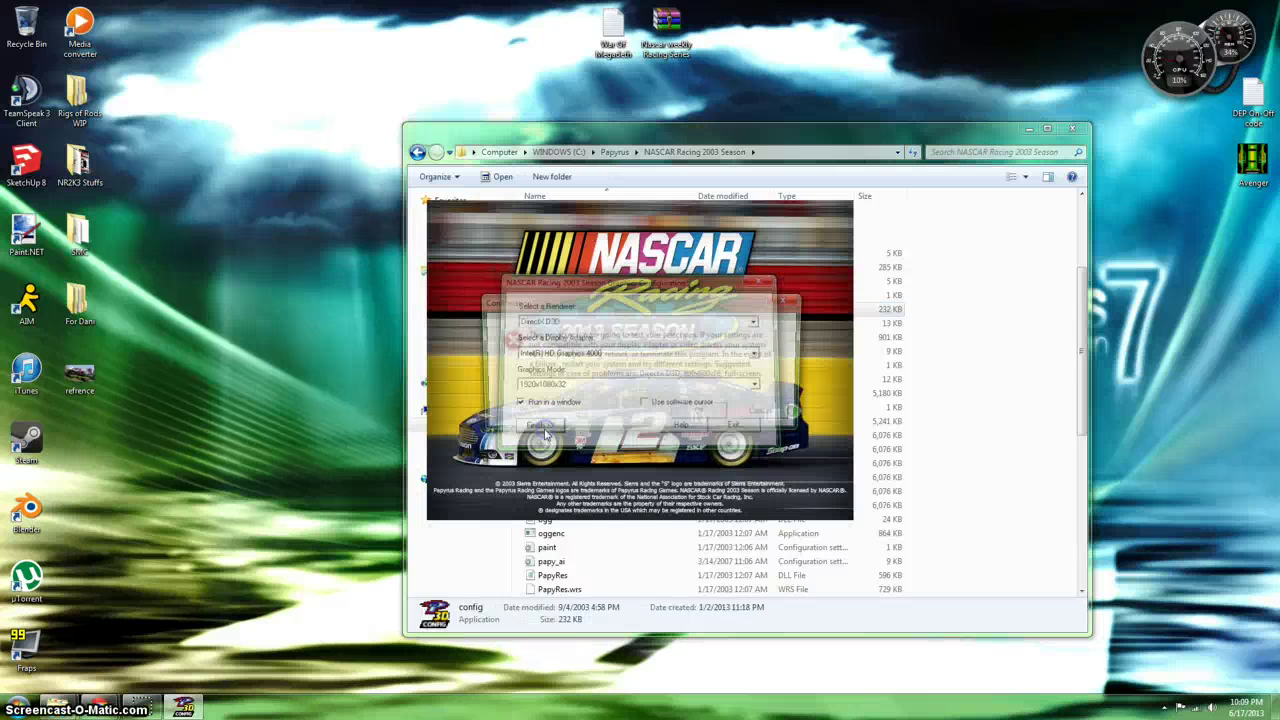
pyautogui.click(699, 414)
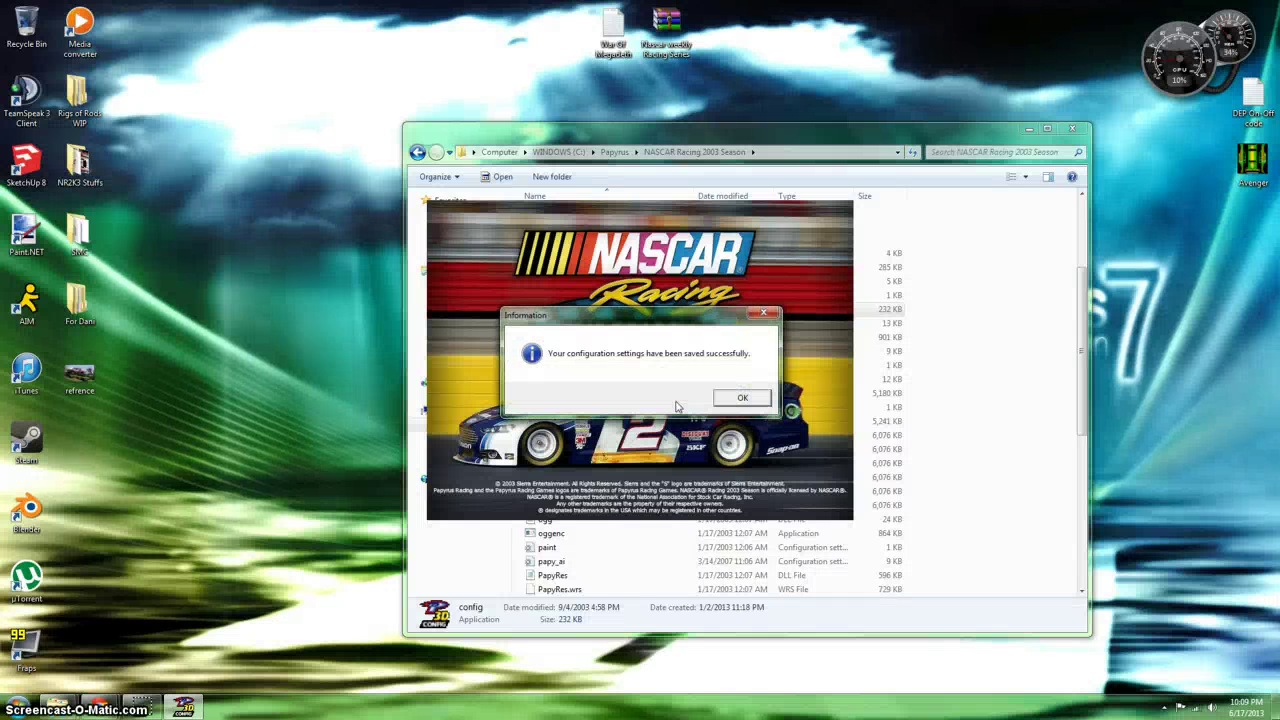
pyautogui.click(744, 398)
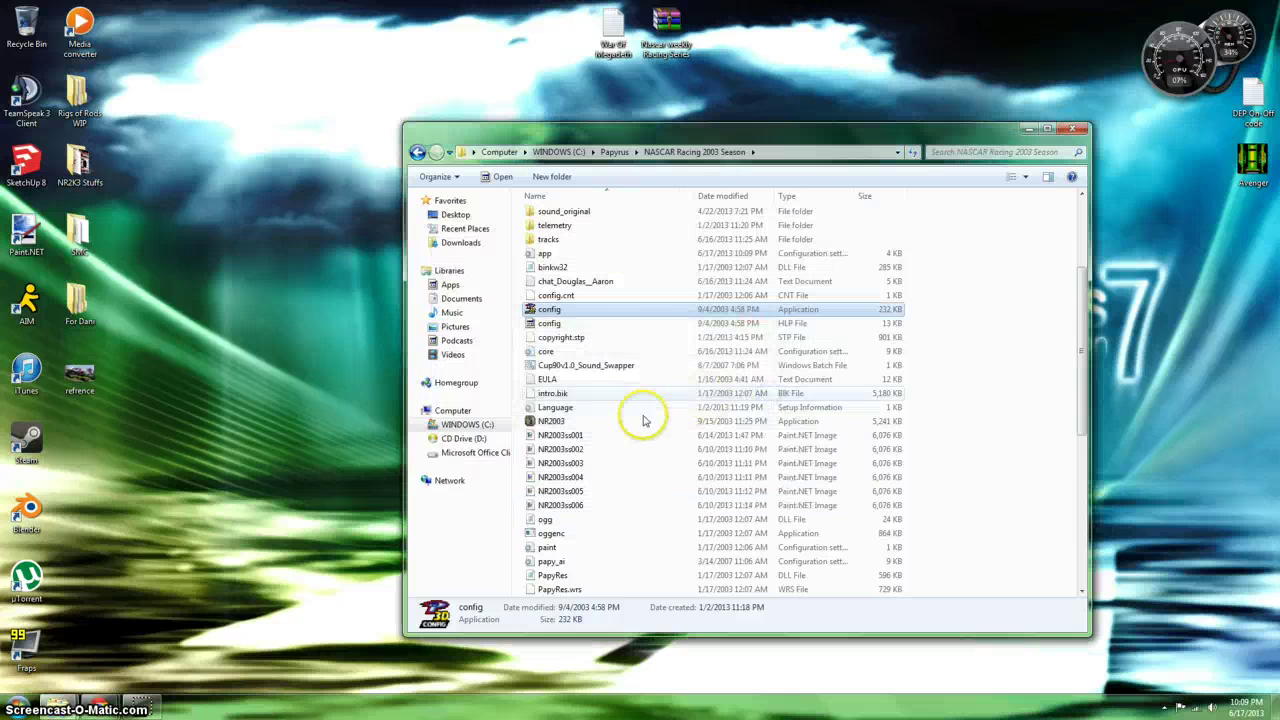
pyautogui.scroll(-4, 572, 545)
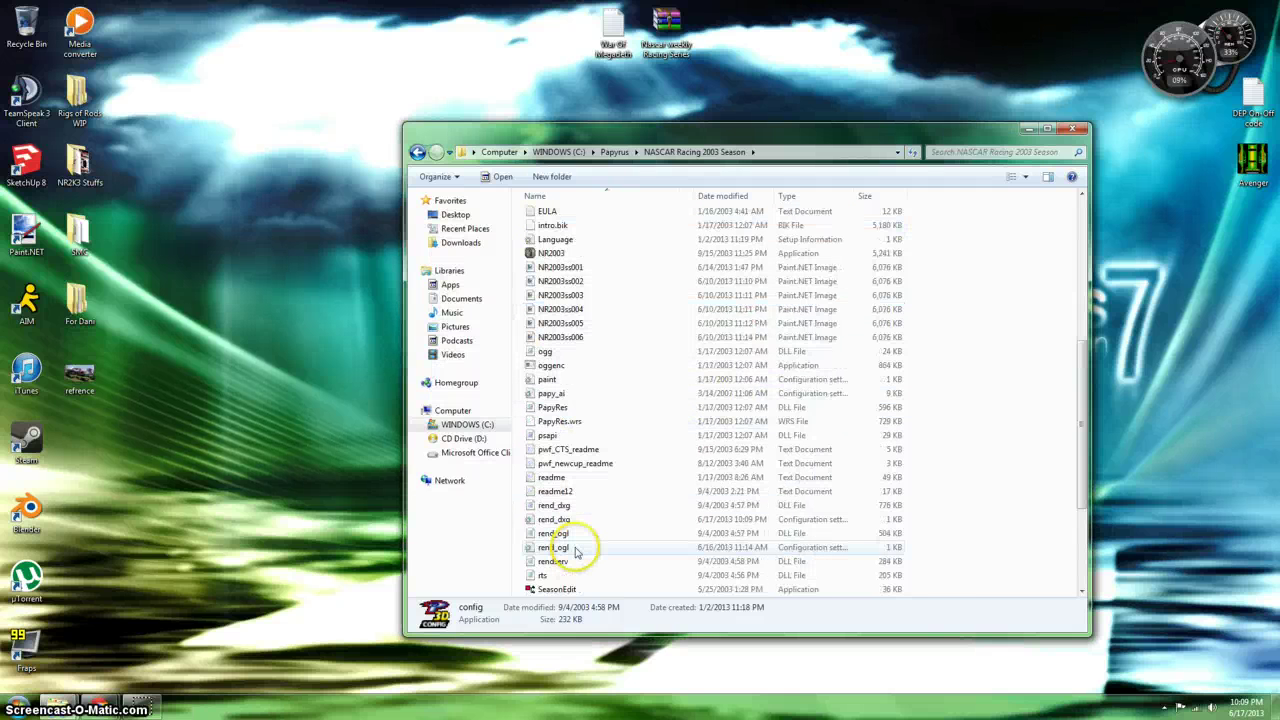
pyautogui.doubleClick(555, 520)
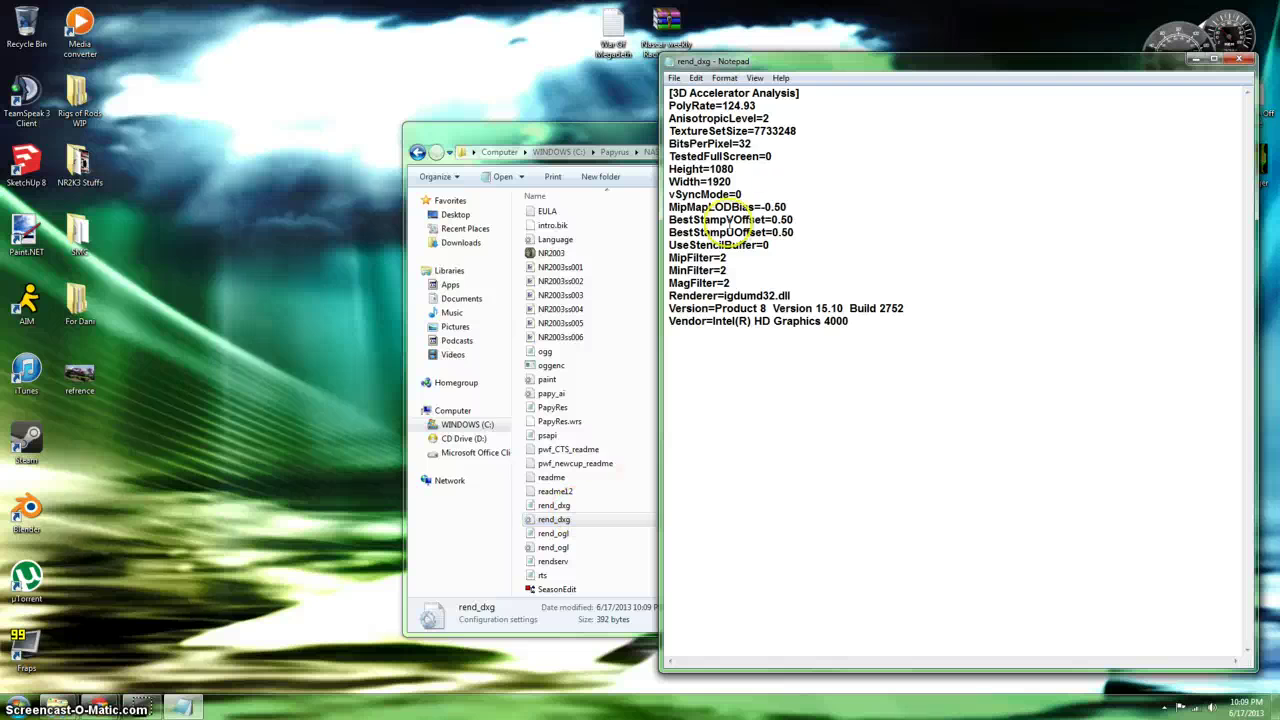
pyautogui.moveTo(798, 131); pyautogui.dragTo(759, 131)
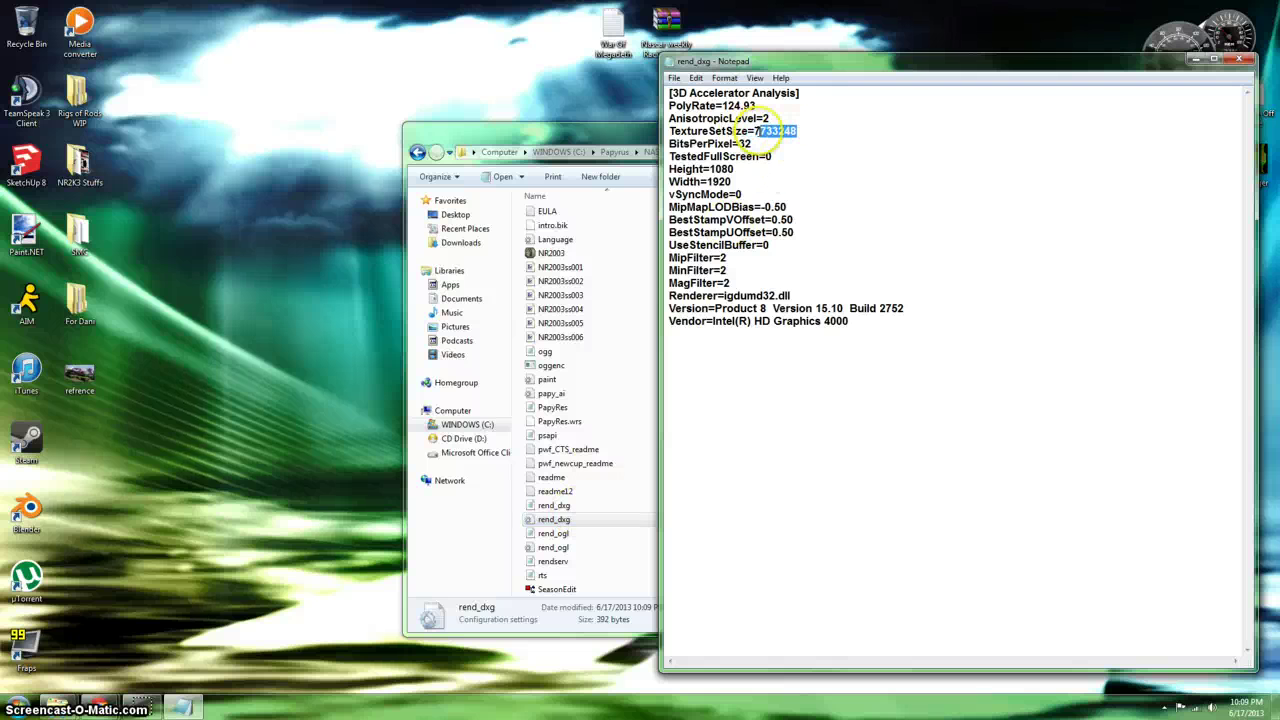
pyautogui.rightClick(762, 130)
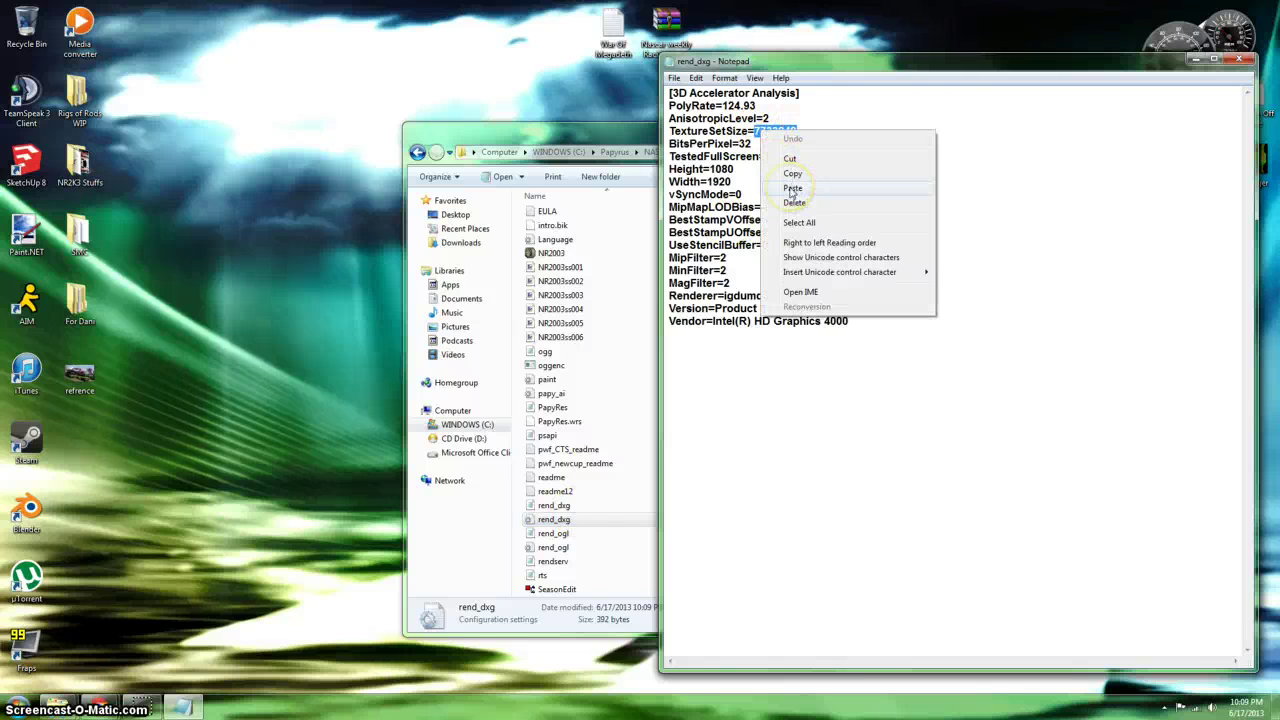
pyautogui.click(791, 190)
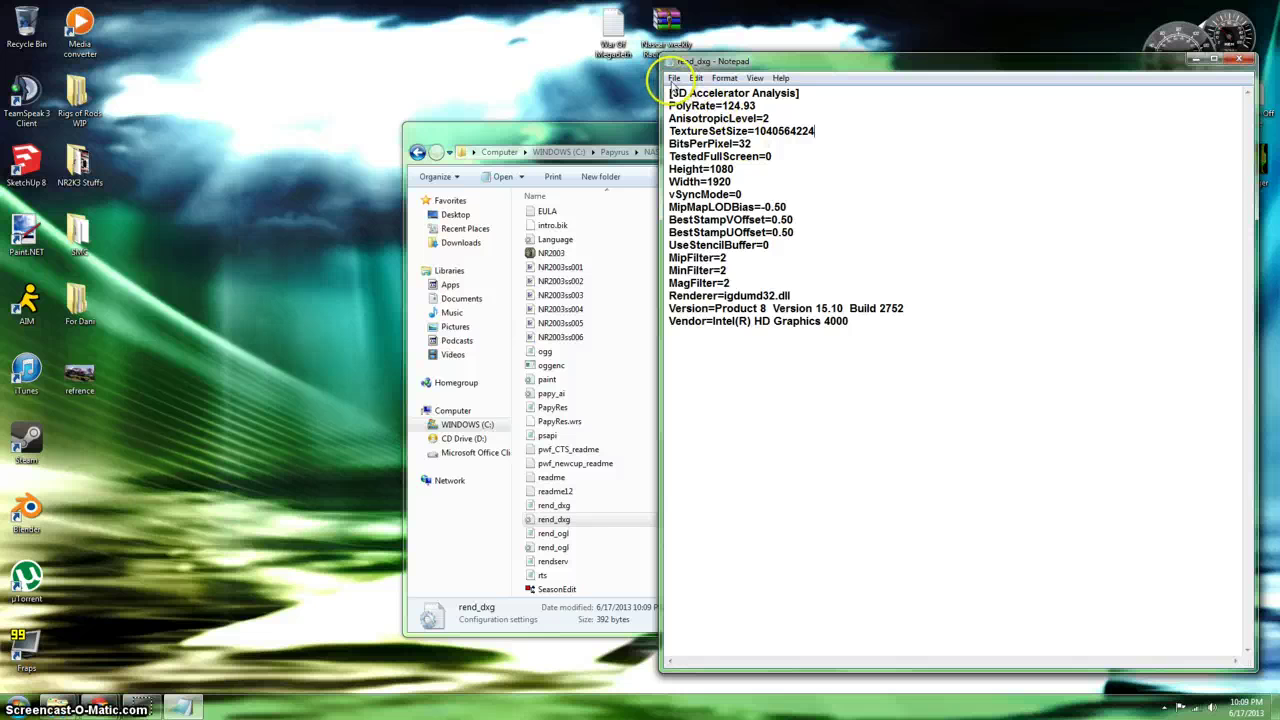
# Save rend_dxg and launch NR2003 from the game folder
pyautogui.click(674, 79)
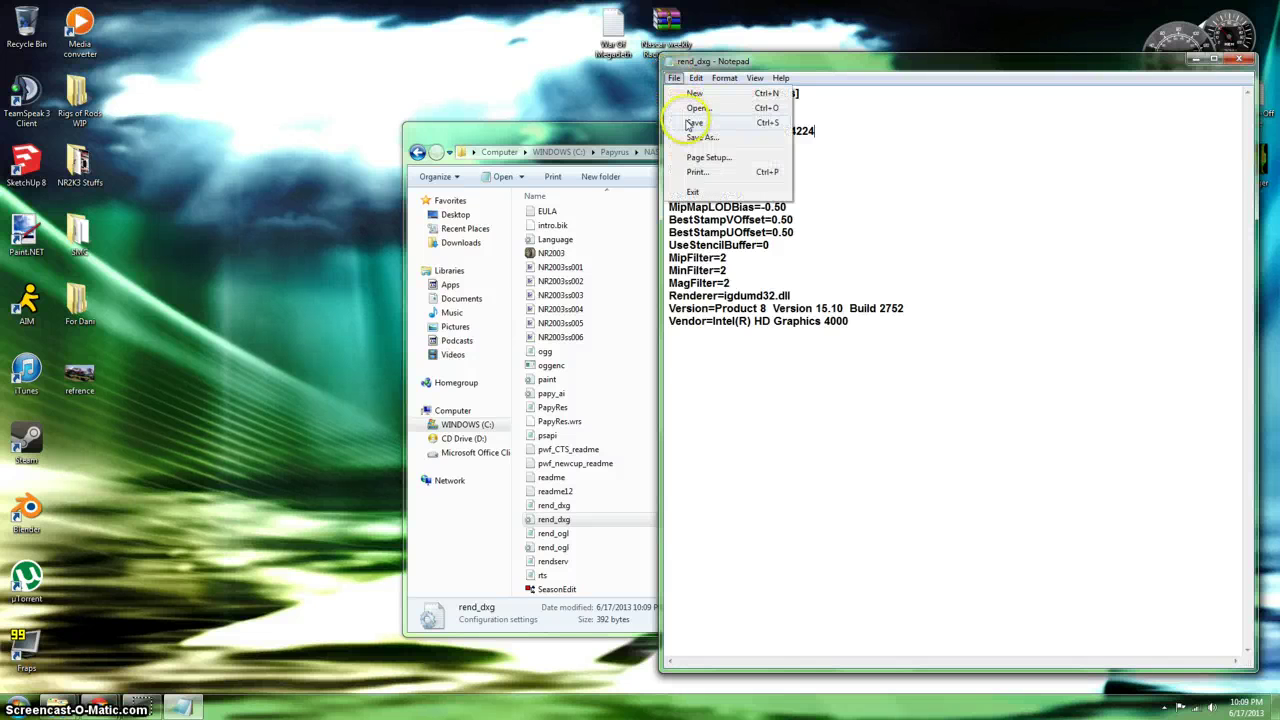
pyautogui.click(700, 141)
pyautogui.click(560, 267)
pyautogui.click(562, 254)
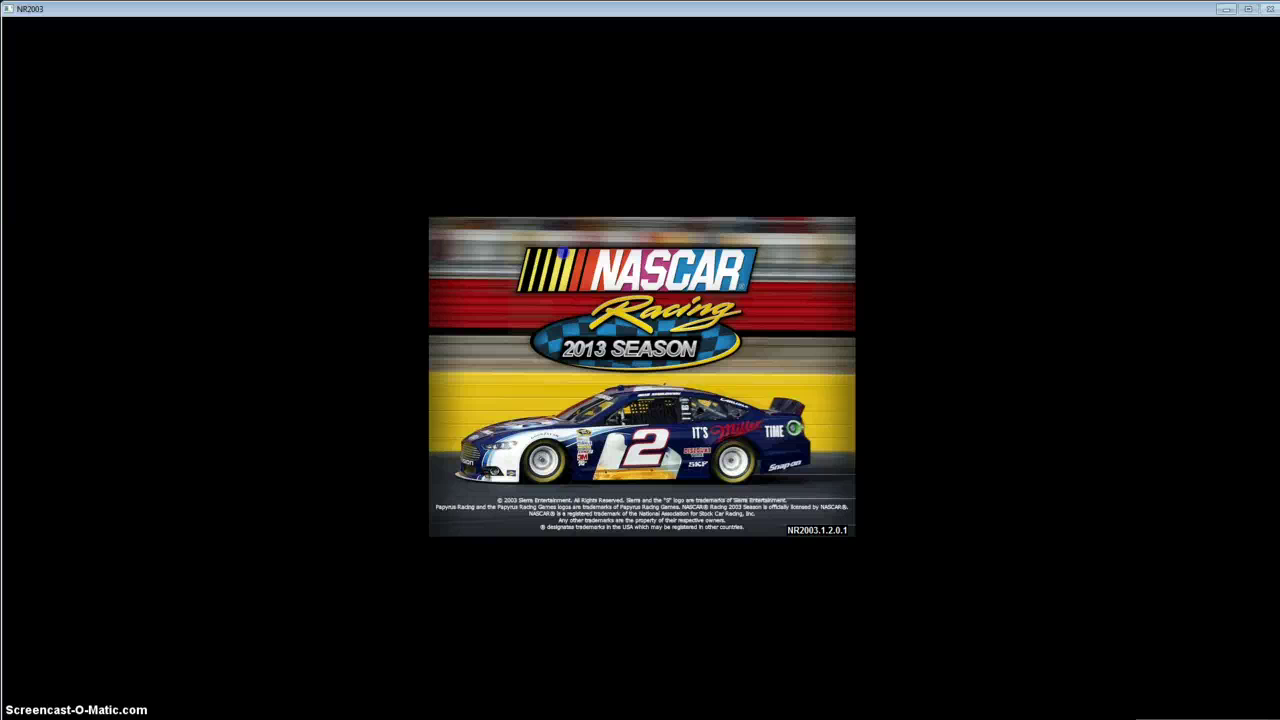
# Accept controller calibration and assign steering to KP 4 and KP 6
pyautogui.click(236, 217)
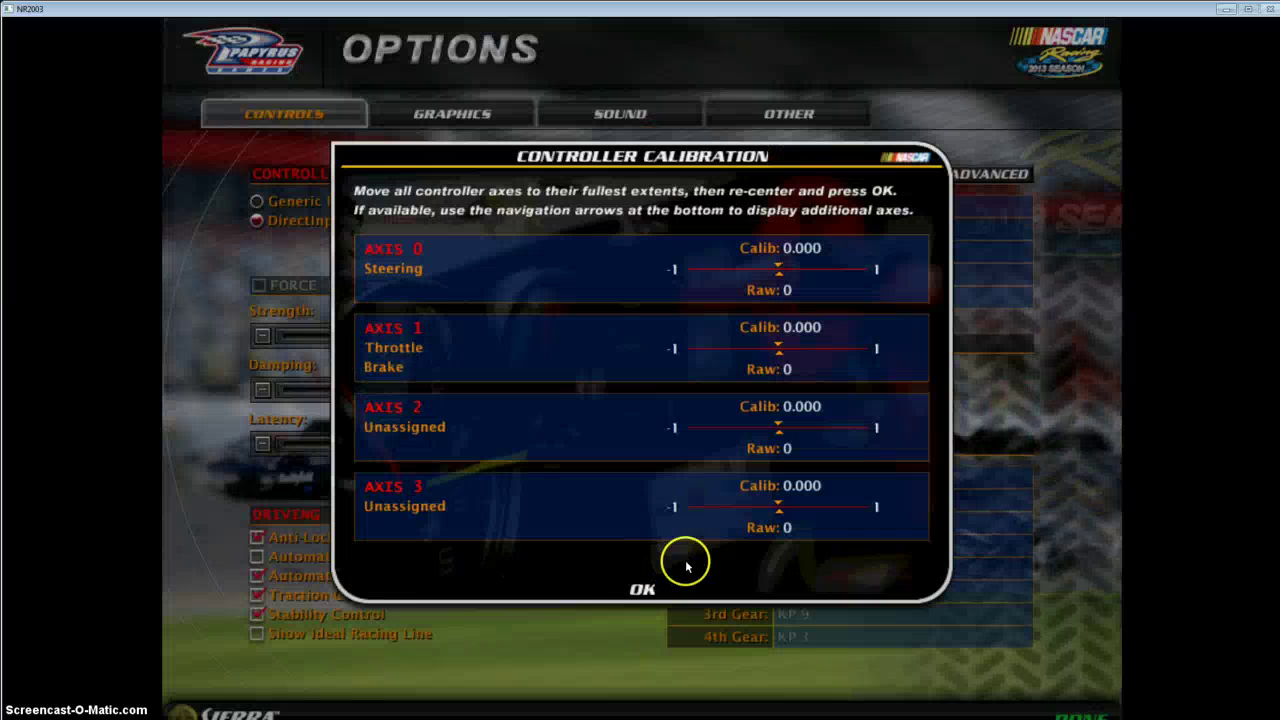
pyautogui.click(640, 592)
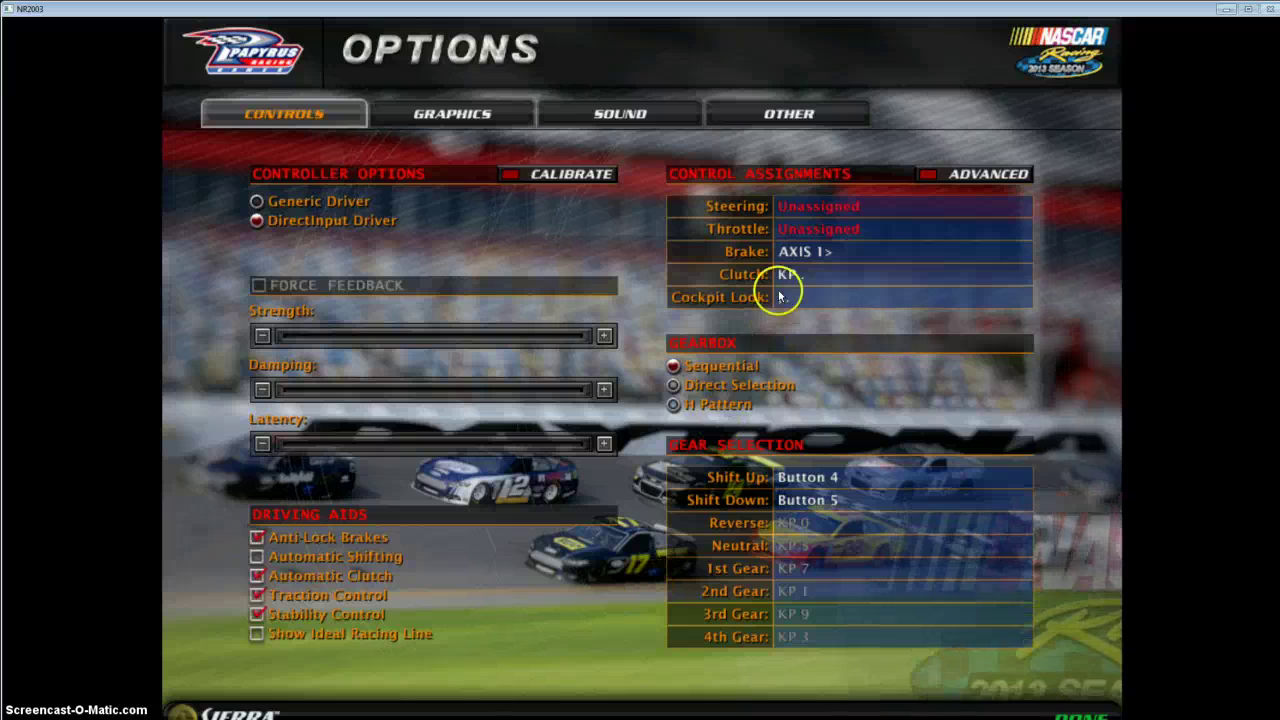
pyautogui.click(808, 206)
pyautogui.click(807, 219)
pyautogui.click(806, 222)
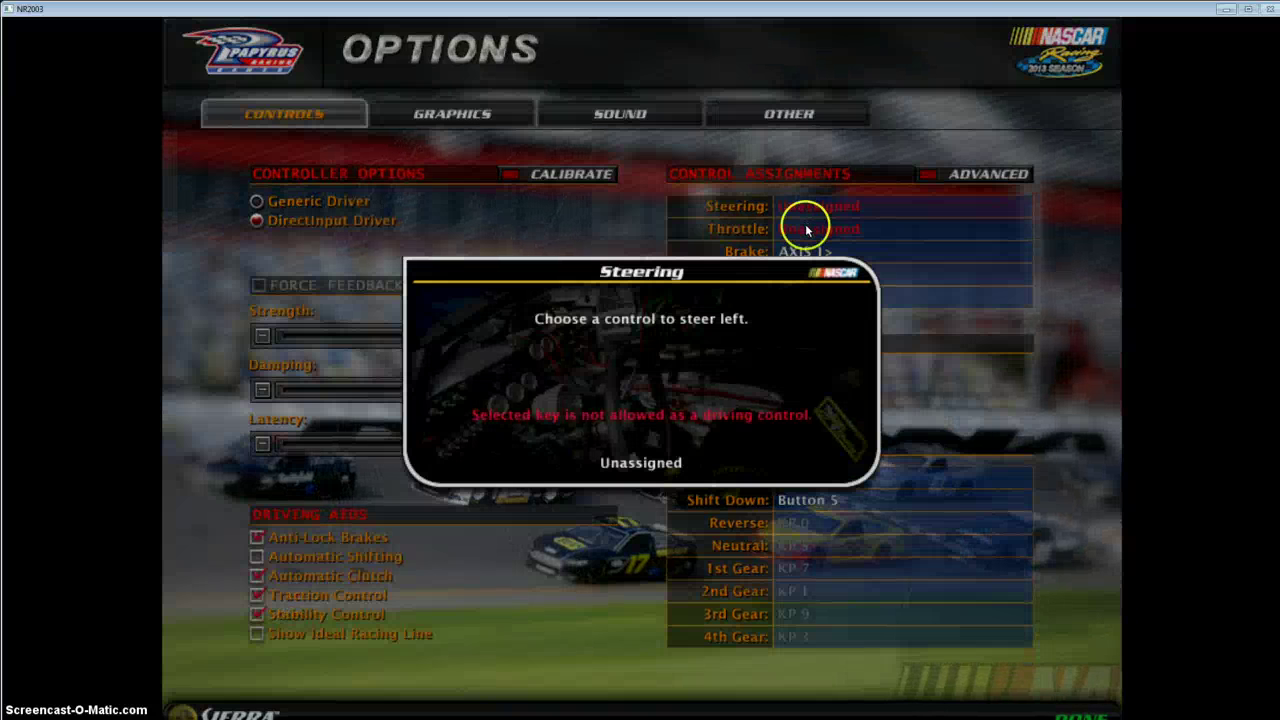
pyautogui.press('KP_4')
pyautogui.press('KP_6')
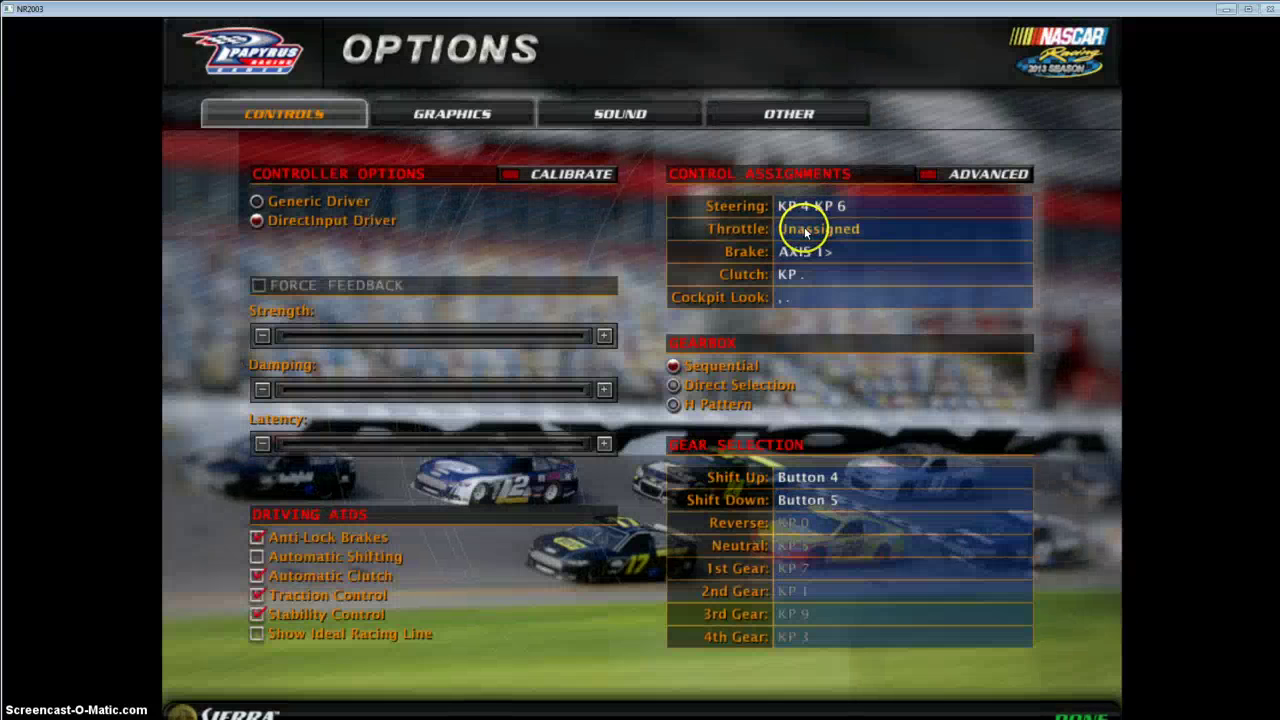
# Assign throttle KP 8, brake KP 5, shift up KP +, shift down KP -, then finish
pyautogui.click(806, 229)
pyautogui.press('KP_8')
pyautogui.click(803, 252)
pyautogui.press('KP_5')
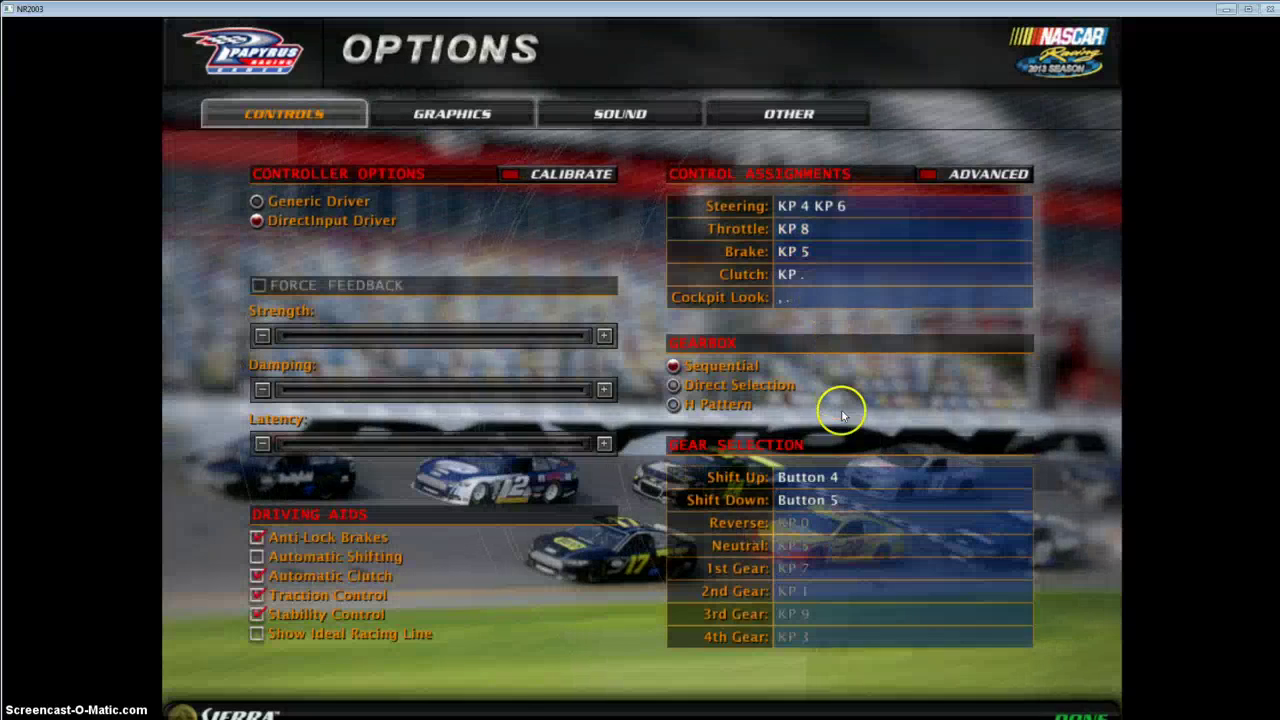
pyautogui.click(836, 477)
pyautogui.press('KP_Add')
pyautogui.click(831, 499)
pyautogui.press('KP_Subtract')
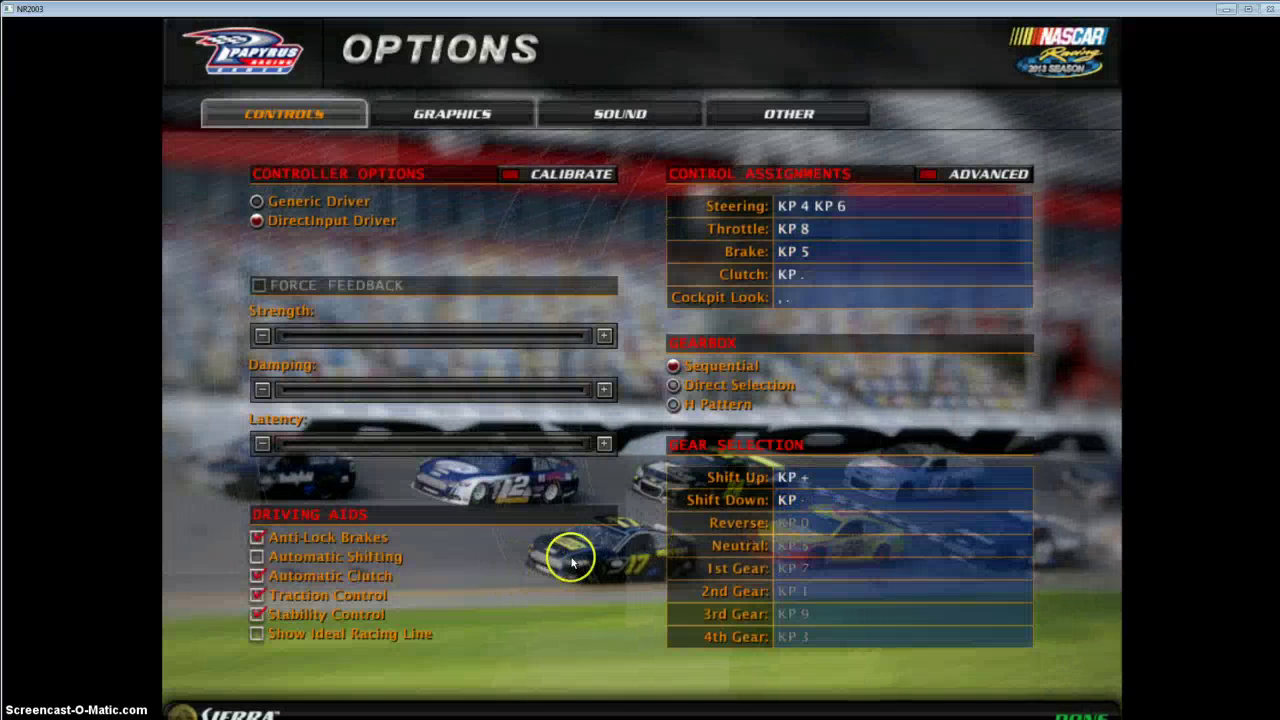
pyautogui.click(926, 172)
pyautogui.click(640, 601)
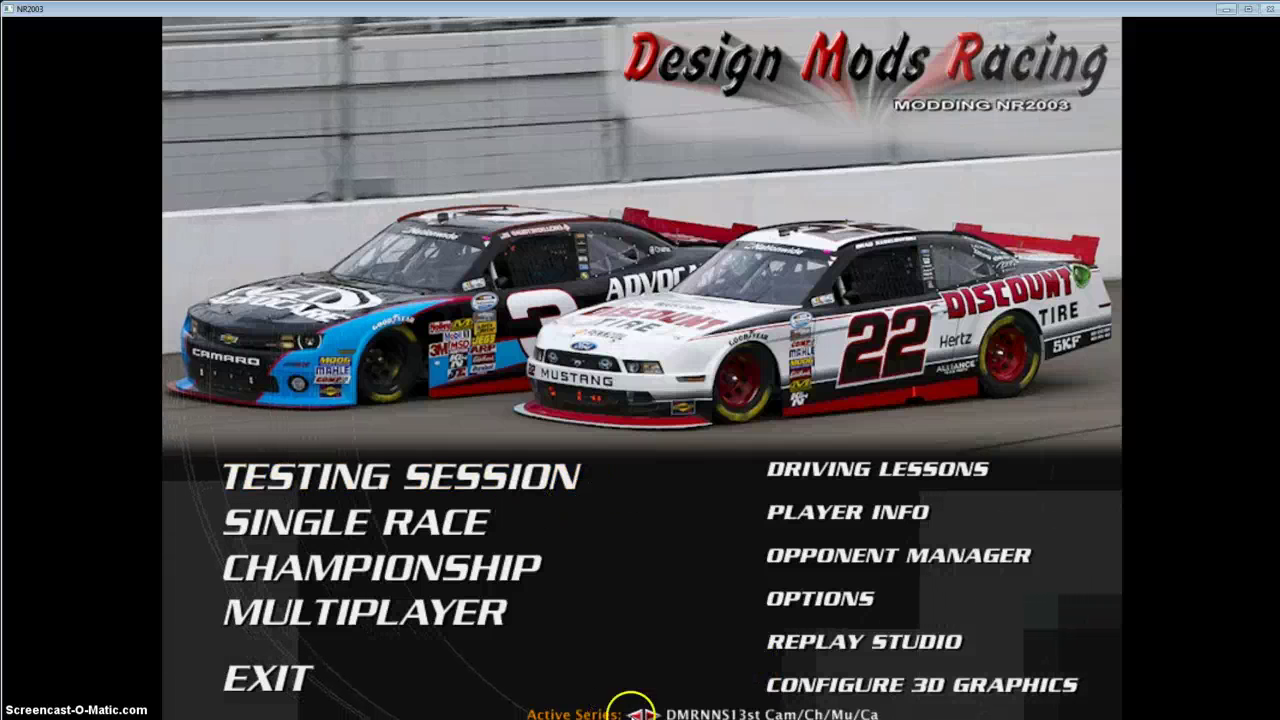
# Choose Talladega 2011 with a 20% (40-lap) race length and load the race weekend
pyautogui.click(652, 714)
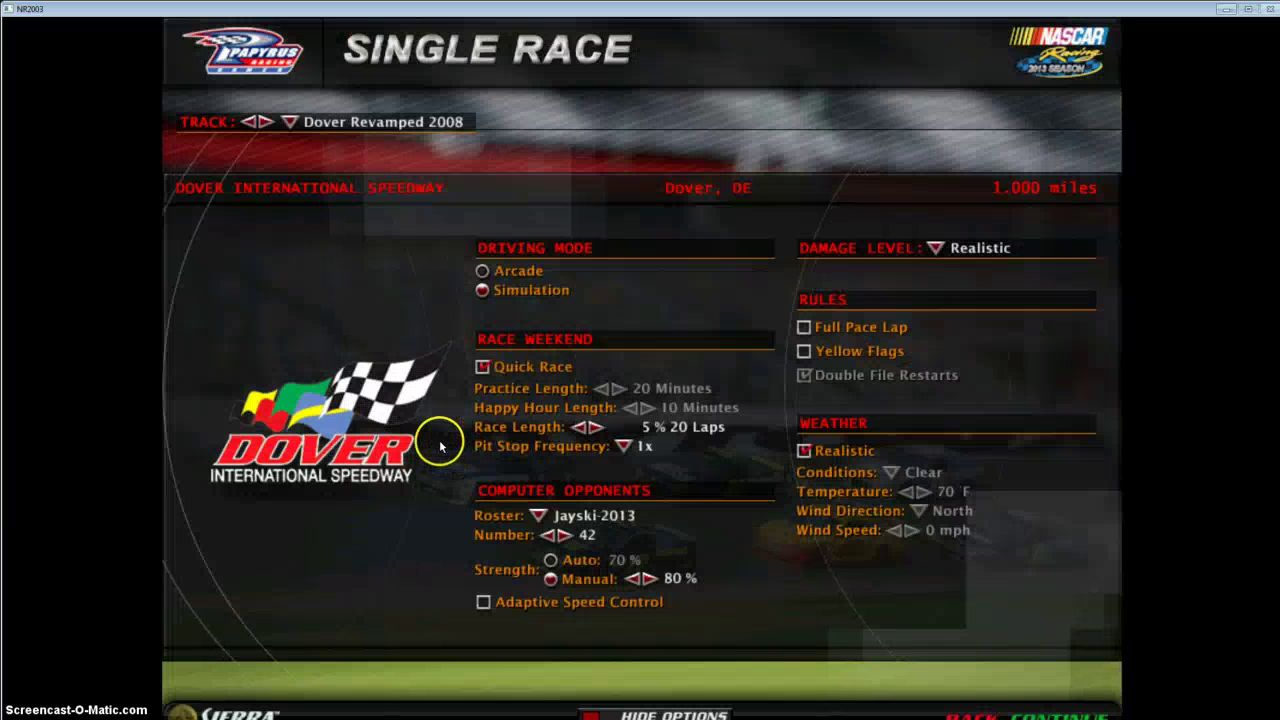
pyautogui.click(288, 122)
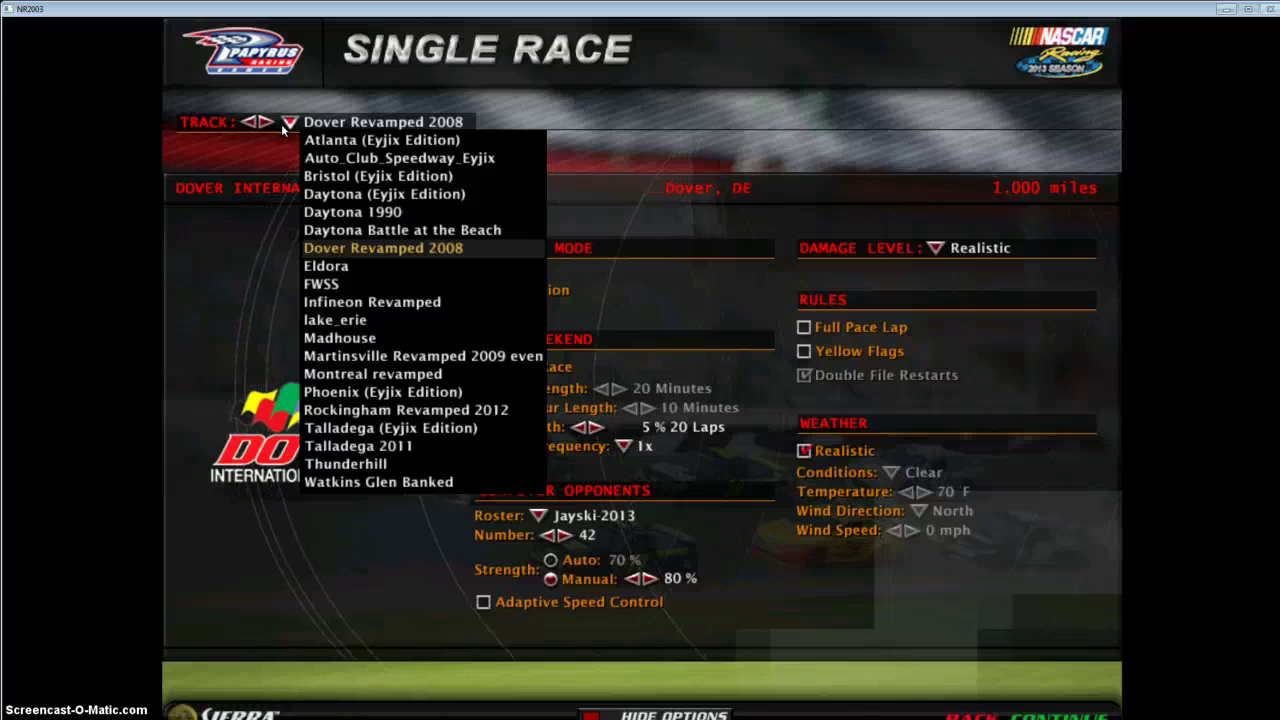
pyautogui.click(354, 446)
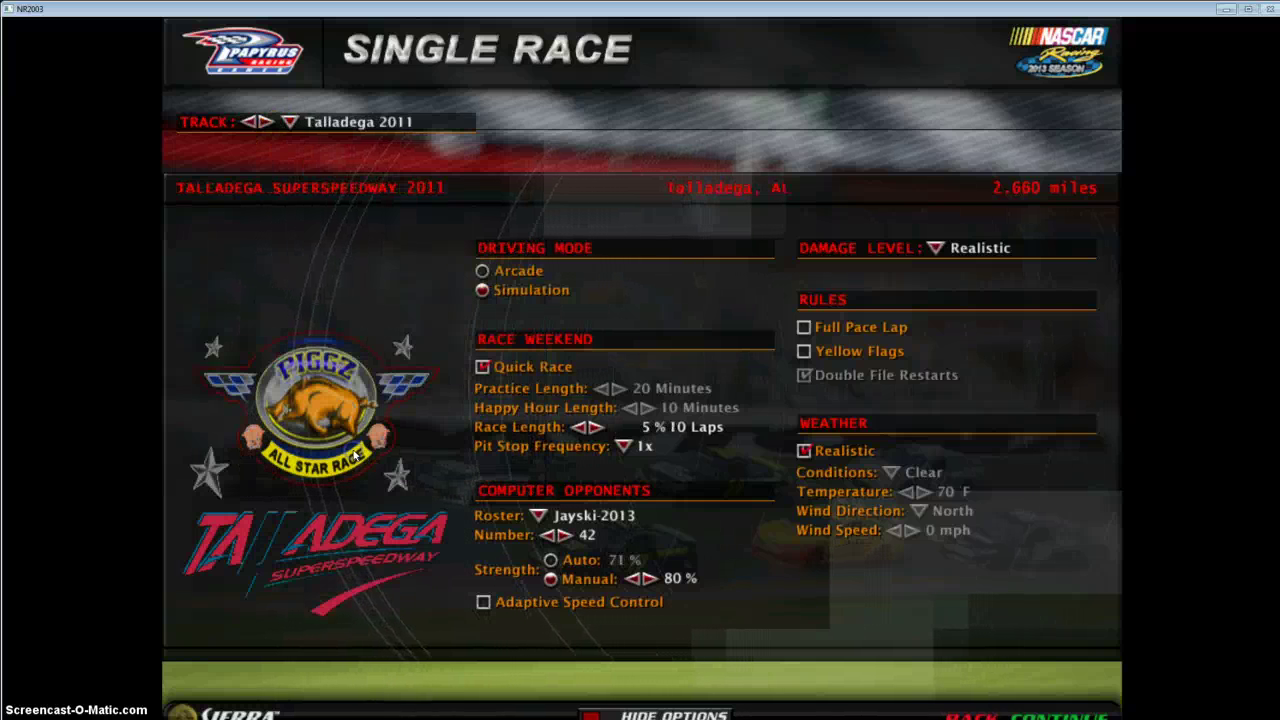
pyautogui.click(596, 427)
pyautogui.click(596, 427)
pyautogui.click(596, 427)
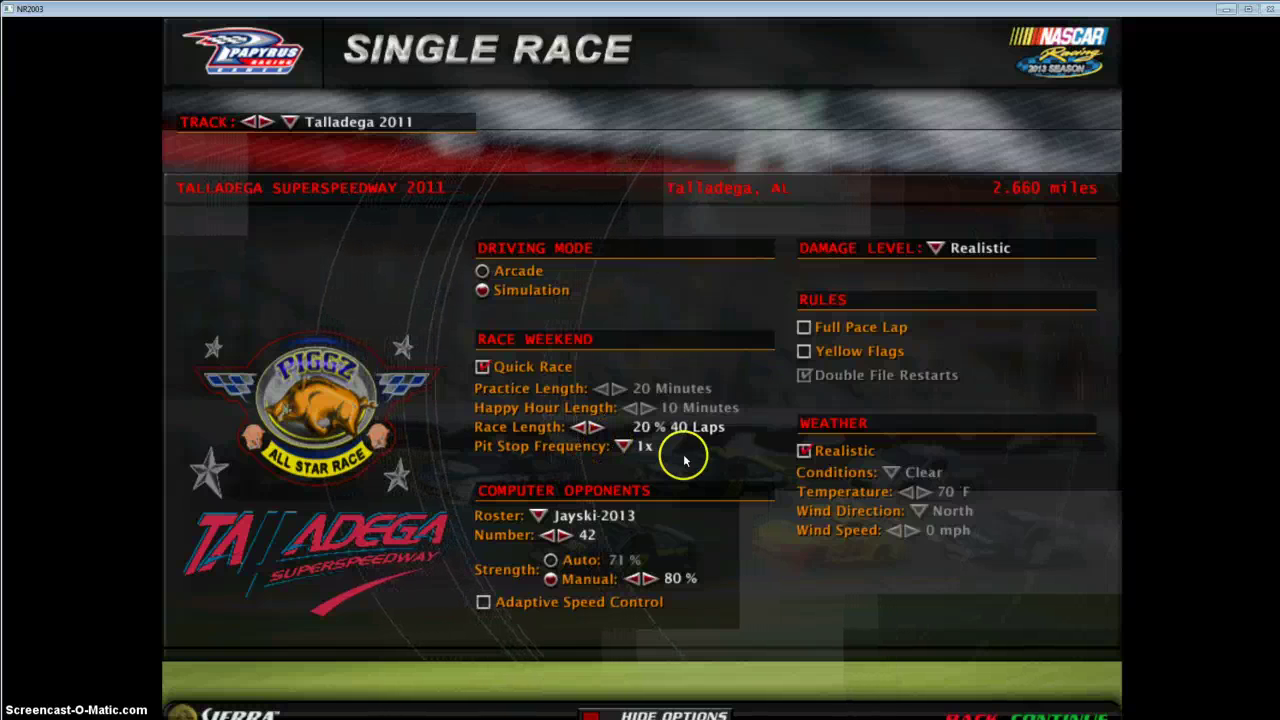
pyautogui.click(1046, 712)
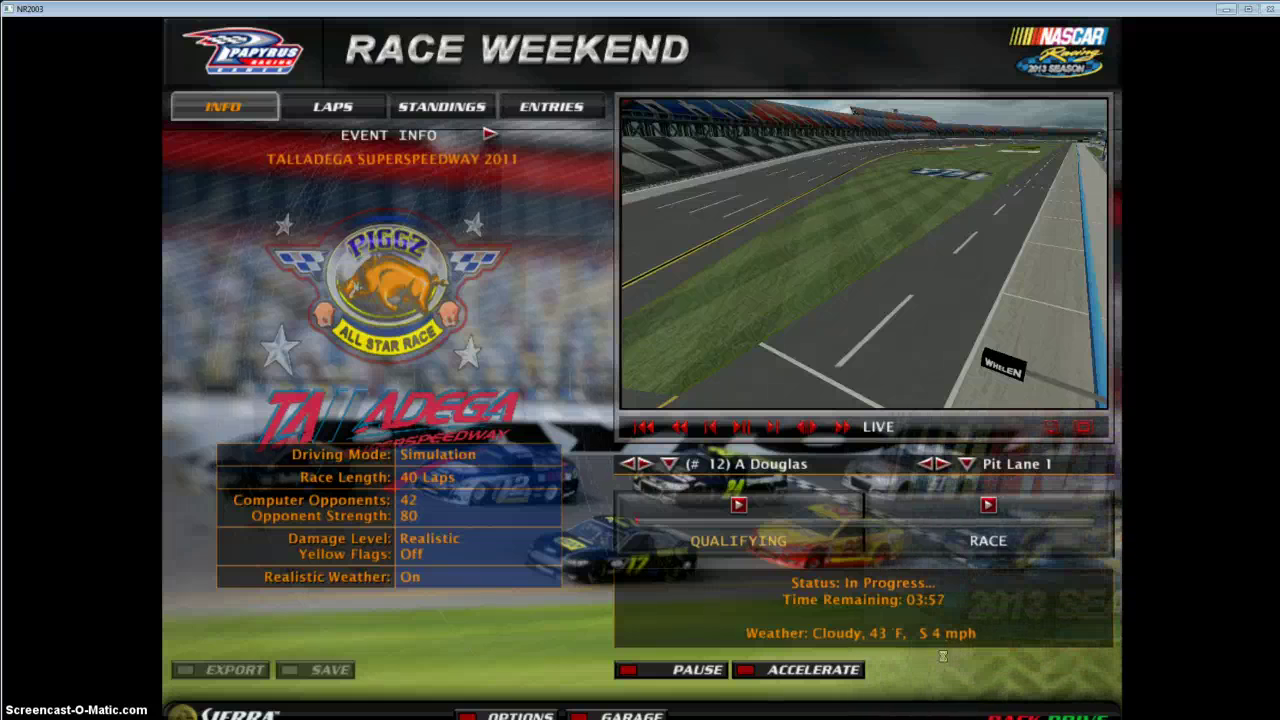
# Review the qualifying standings and entry list, then skip ahead to the race session
pyautogui.click(880, 523)
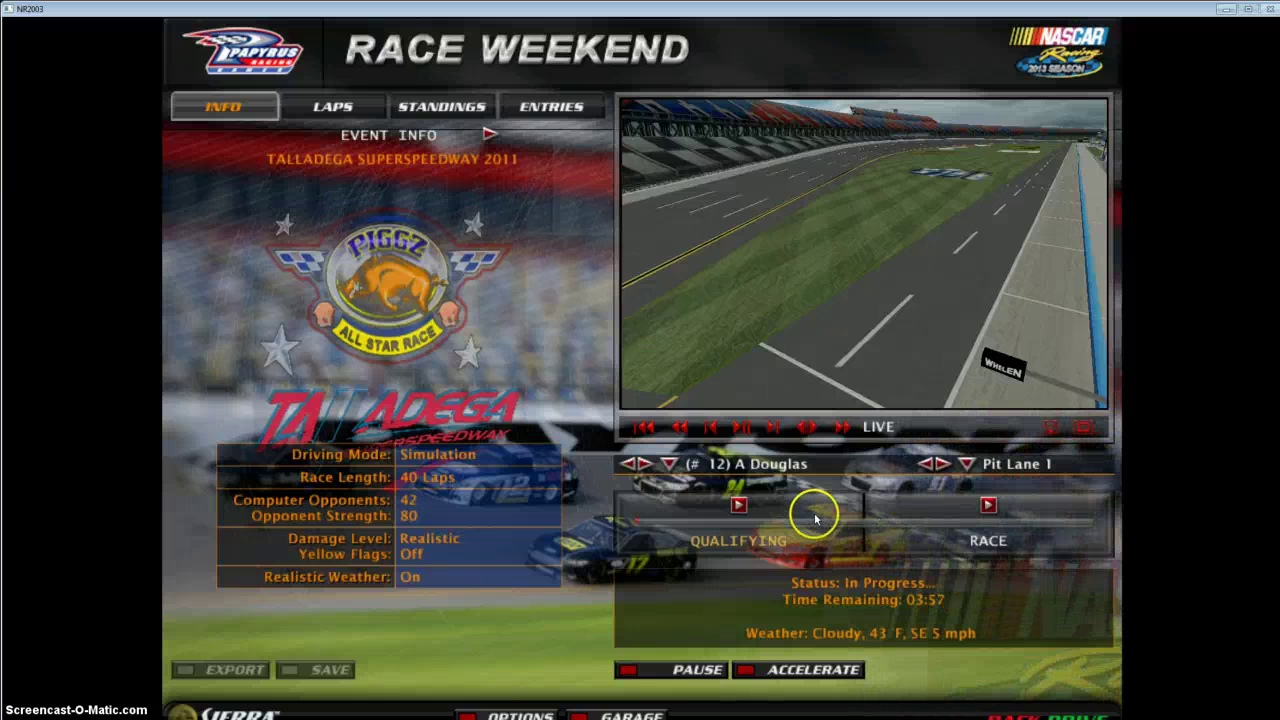
pyautogui.moveTo(815, 518)
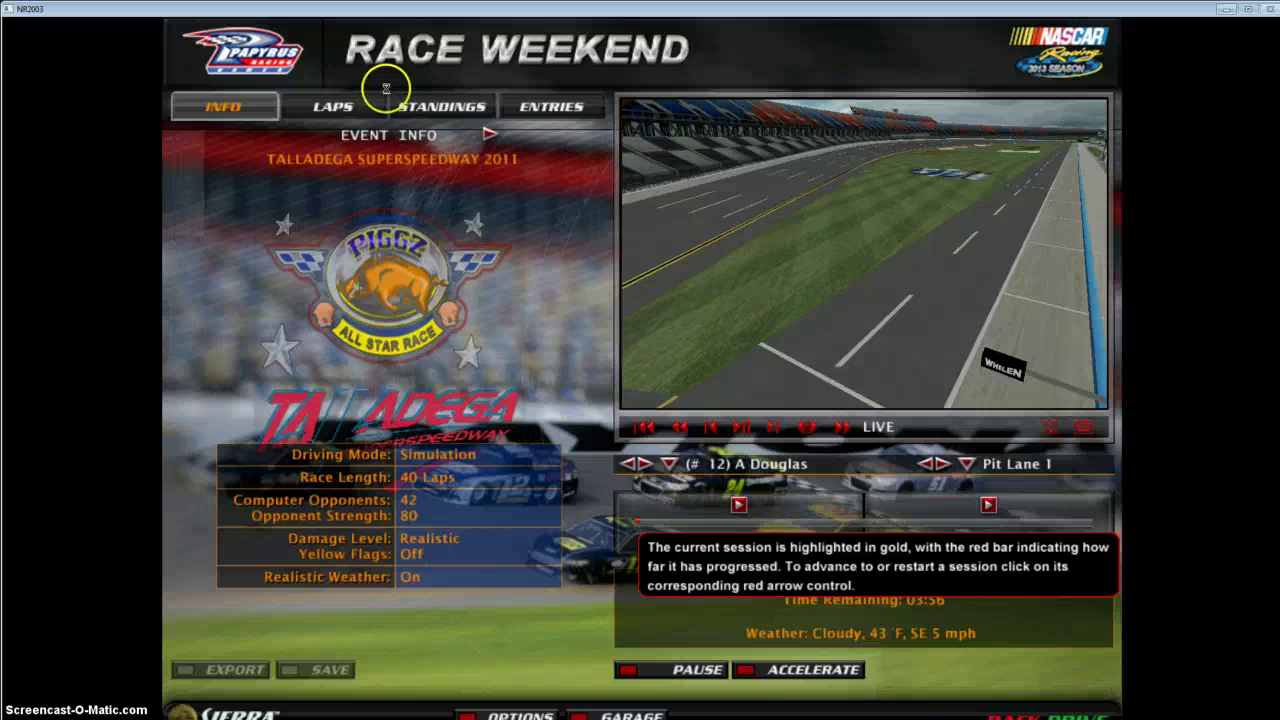
pyautogui.click(443, 103)
pyautogui.click(525, 110)
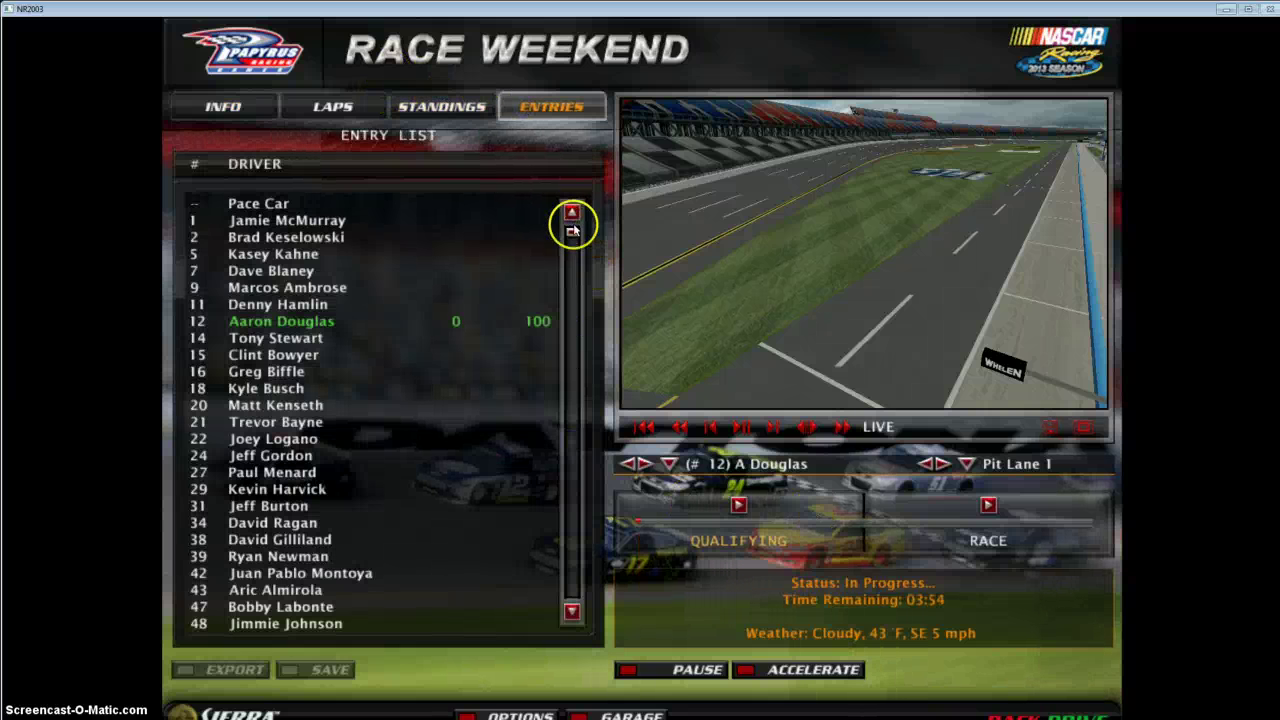
pyautogui.moveTo(571, 232); pyautogui.dragTo(549, 611)
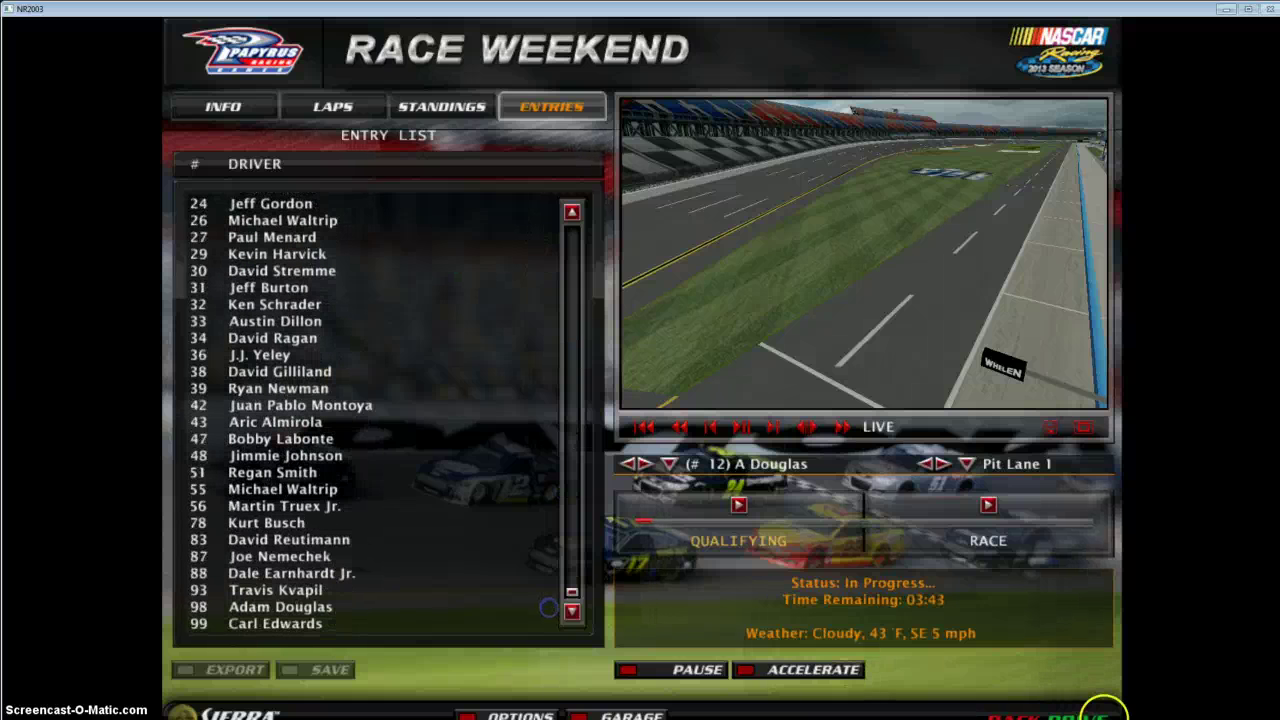
pyautogui.click(990, 506)
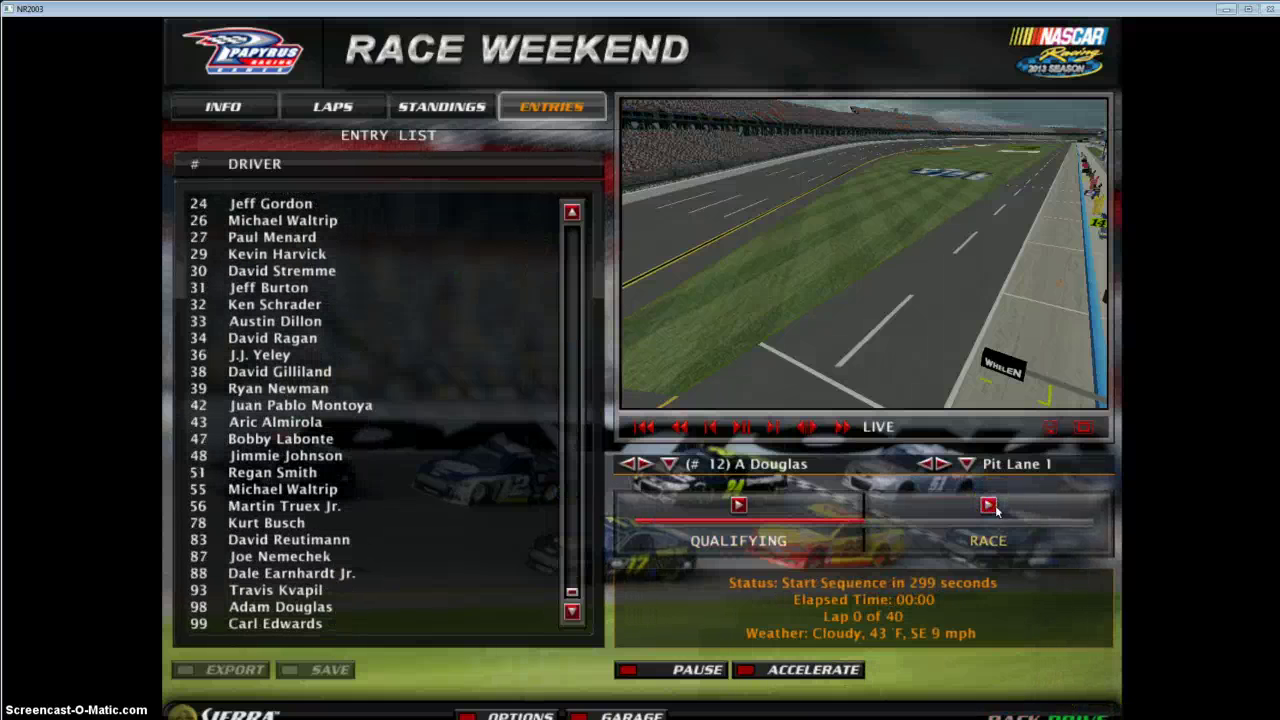
# Get into the car at Talladega and hit the throttle for the race start
pyautogui.click(1052, 712)
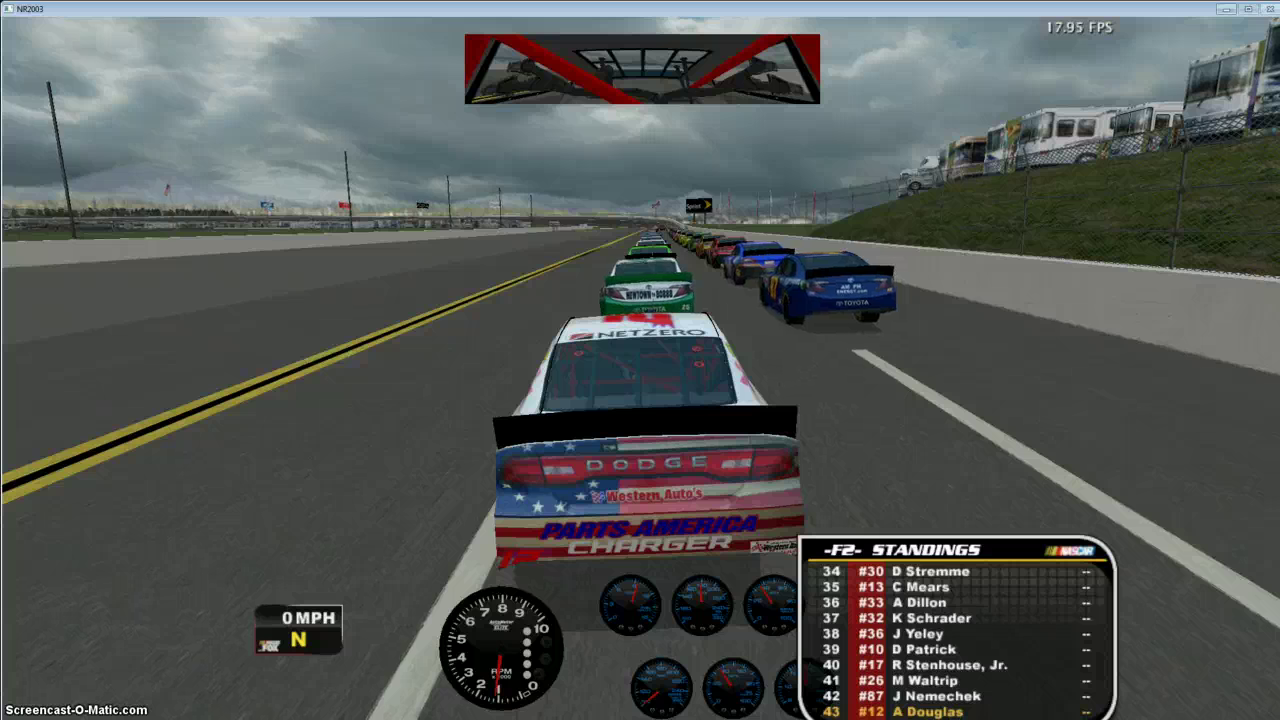
pyautogui.press('Up')
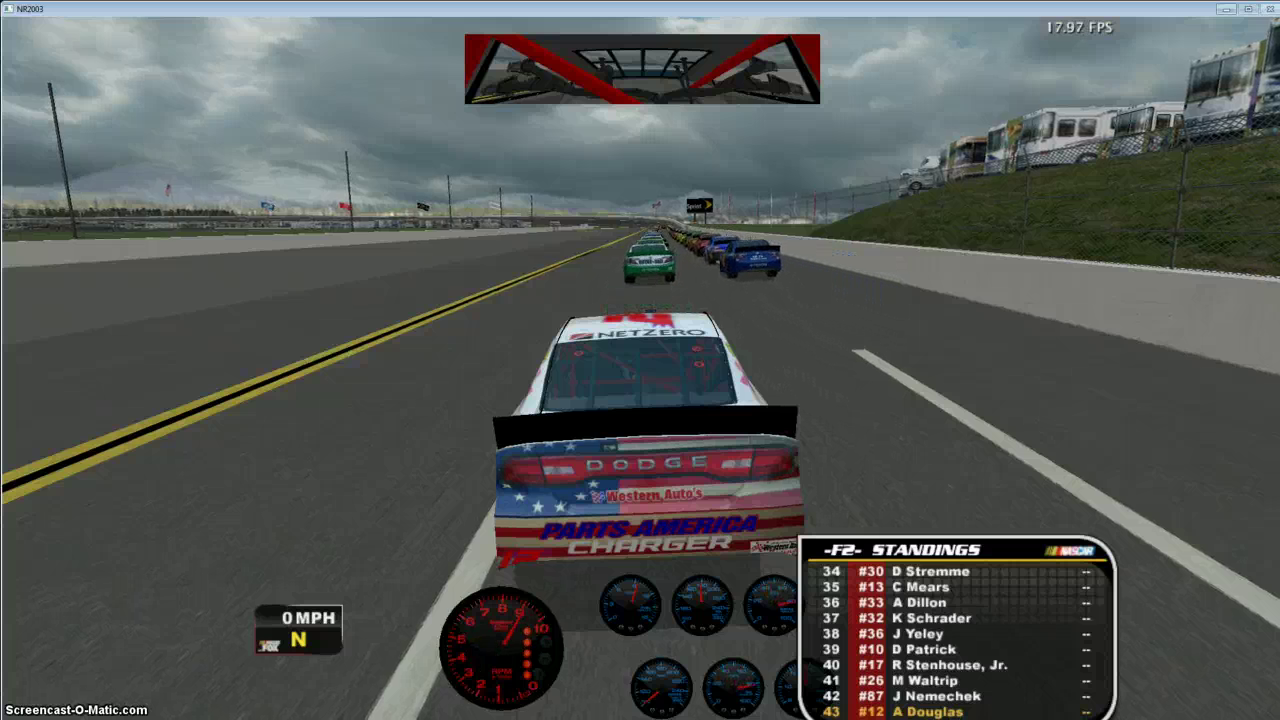